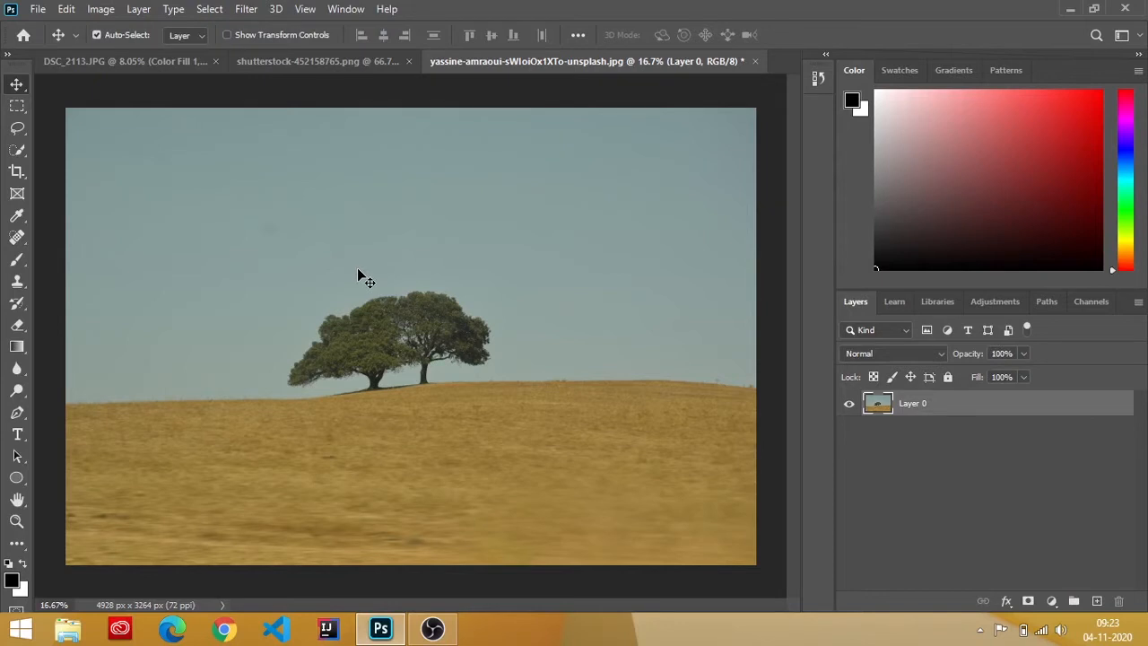
pyautogui.scroll(1, 358, 268)
pyautogui.scroll(-1, 354, 285)
pyautogui.scroll(2, 384, 235)
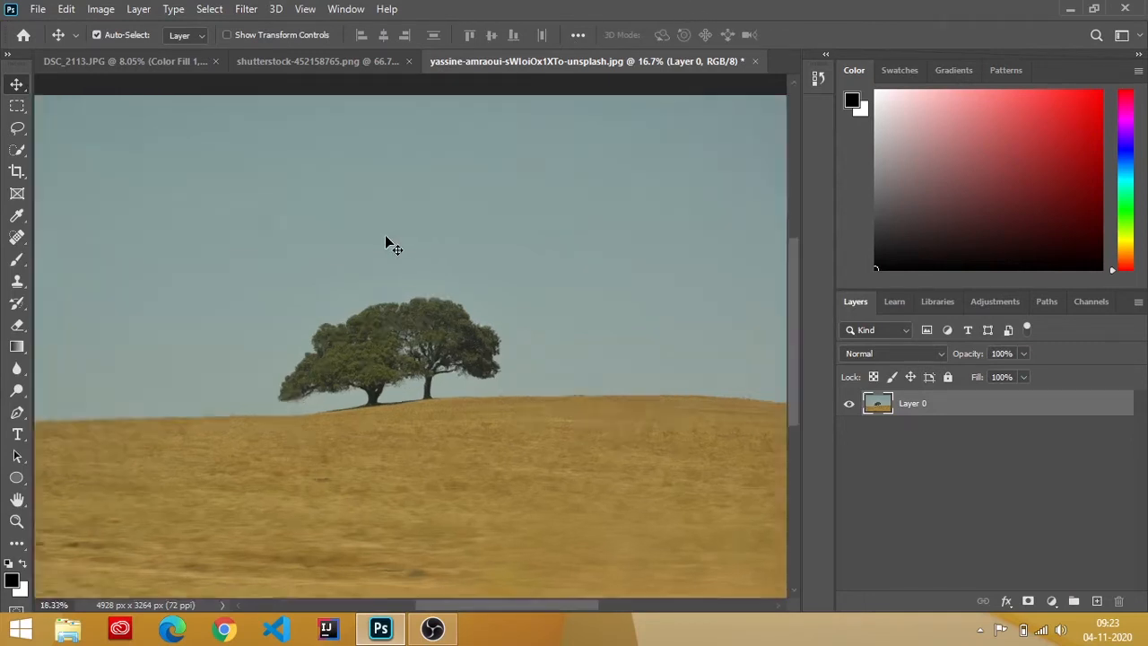
pyautogui.scroll(-3, 383, 224)
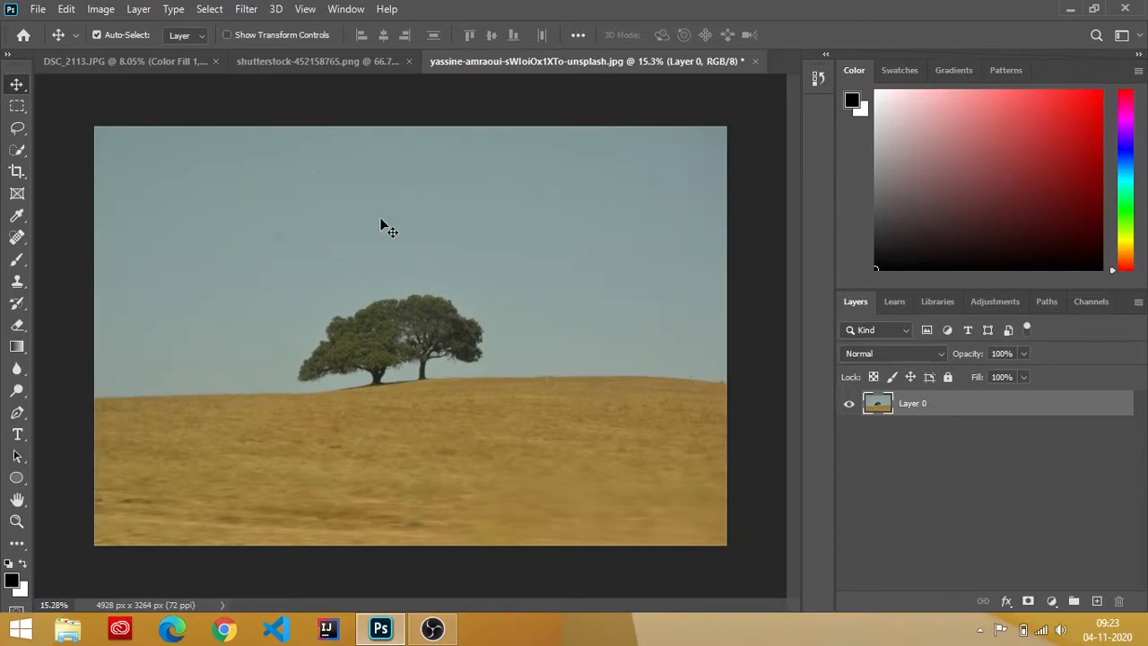
# - Open the Camera Raw Filter for Layer 0 and shift its window so all the adjustment controls are accessible
pyautogui.click(247, 9)
pyautogui.click(306, 115)
pyautogui.click(435, 629)
pyautogui.click(435, 627)
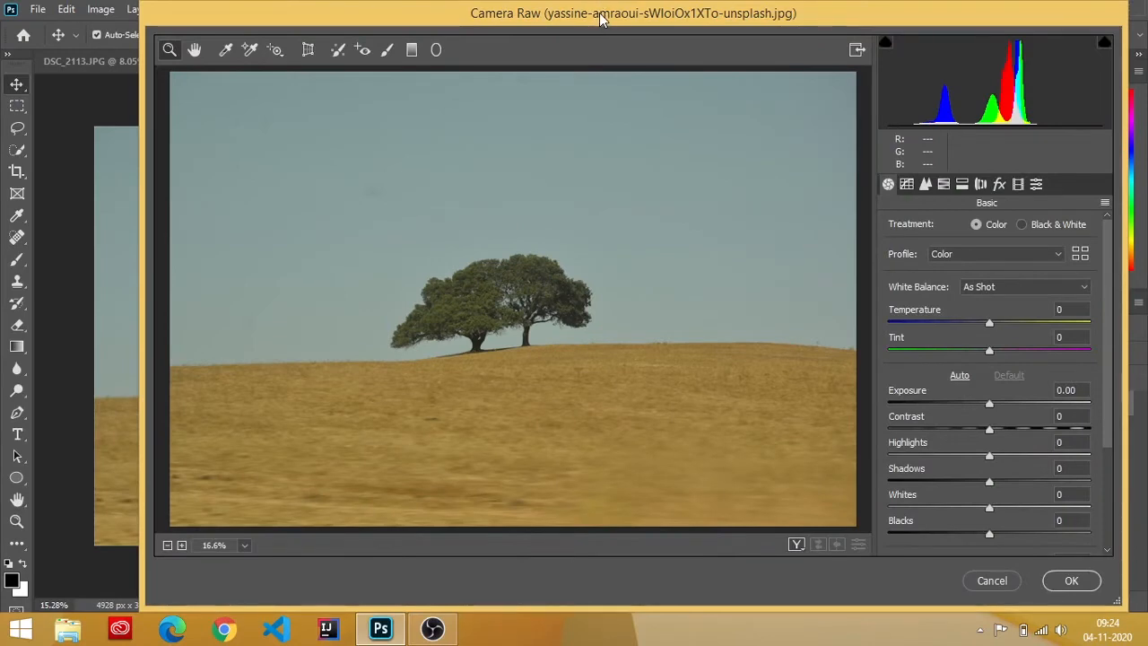
pyautogui.moveTo(601, 18); pyautogui.dragTo(557, 19)
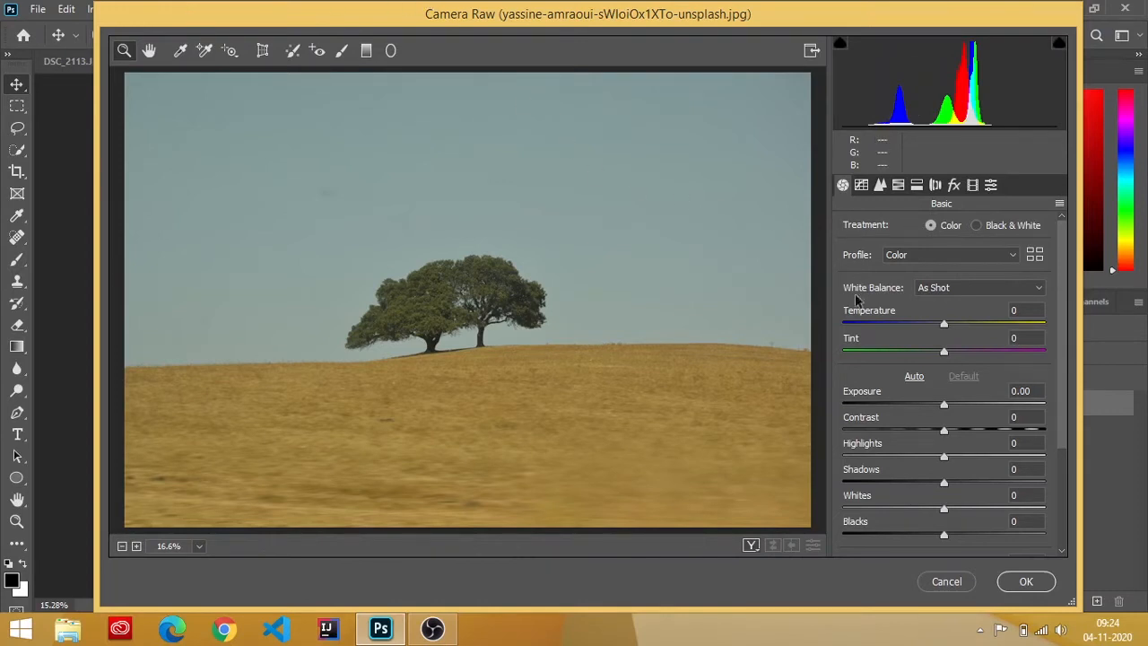
# - Try a strongly darkened exposure and a brighter one of +1.65, resetting Exposure to 0 after each
pyautogui.scroll(-3, 1051, 364)
pyautogui.scroll(3, 1041, 345)
pyautogui.scroll(-1, 919, 337)
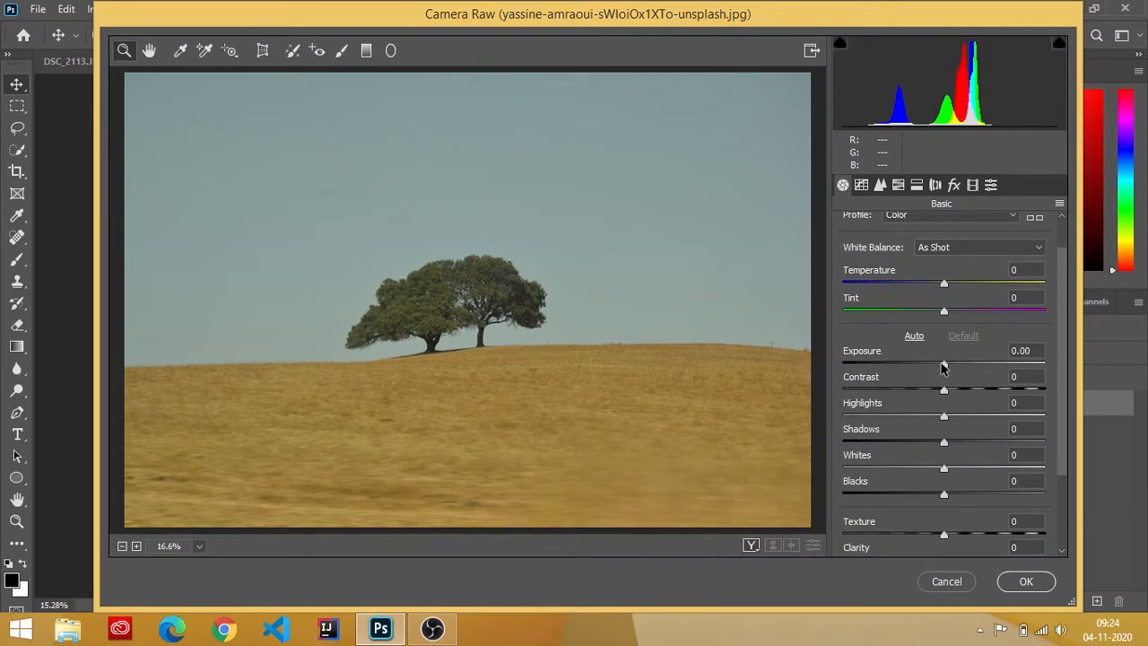
pyautogui.scroll(-3, 942, 359)
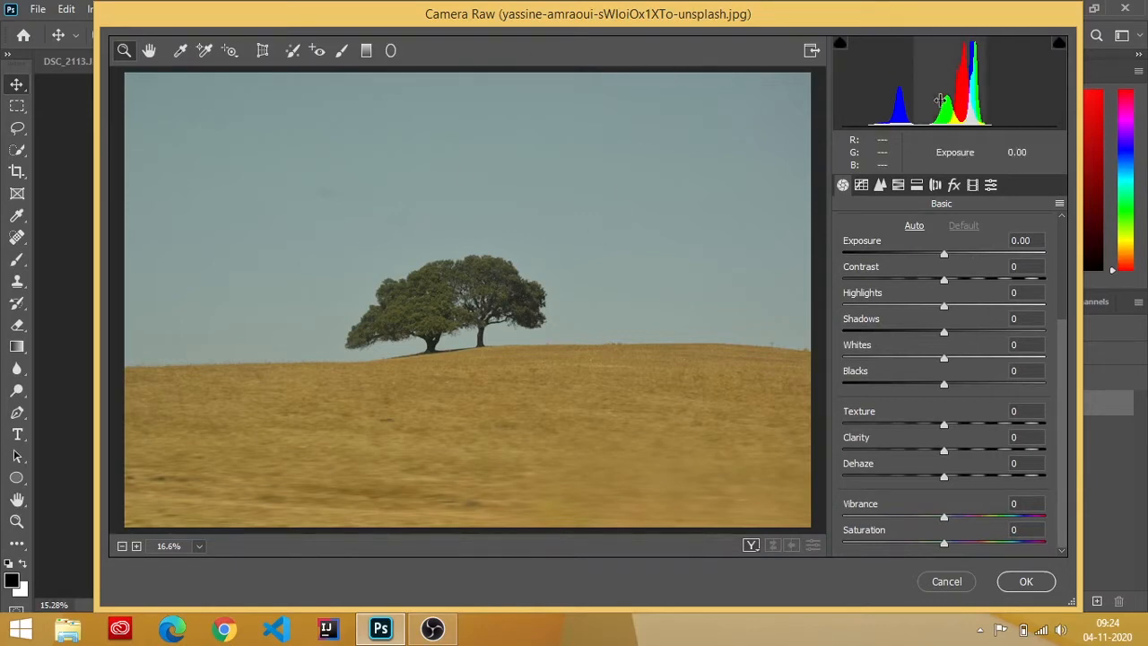
pyautogui.moveTo(947, 260); pyautogui.dragTo(801, 263)
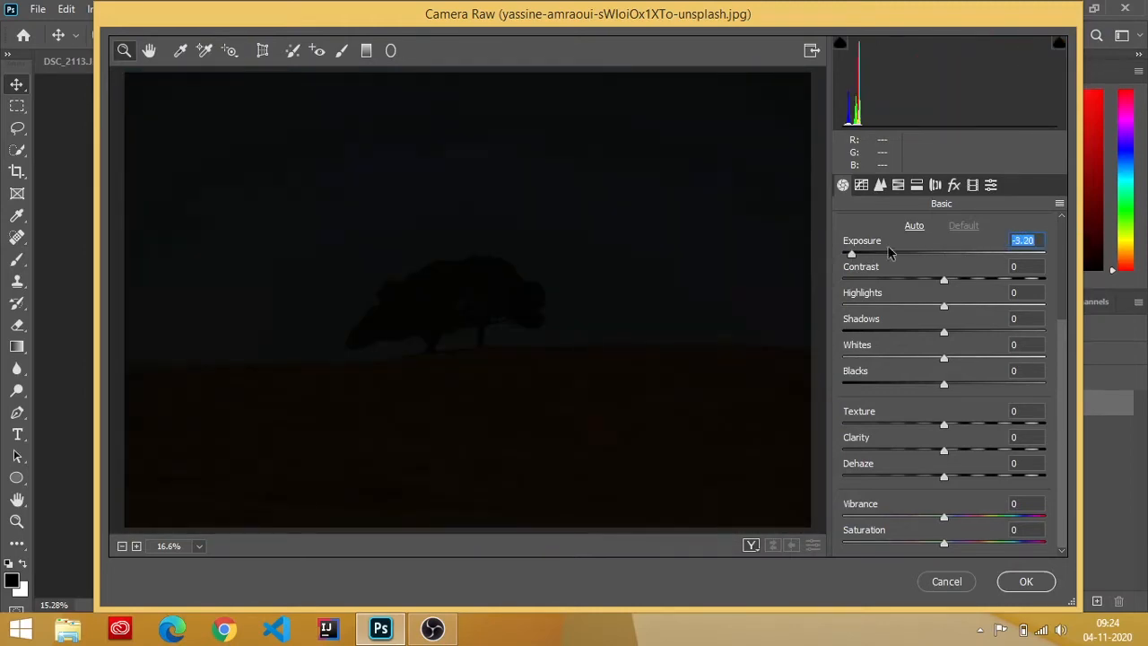
pyautogui.moveTo(892, 254); pyautogui.dragTo(943, 277)
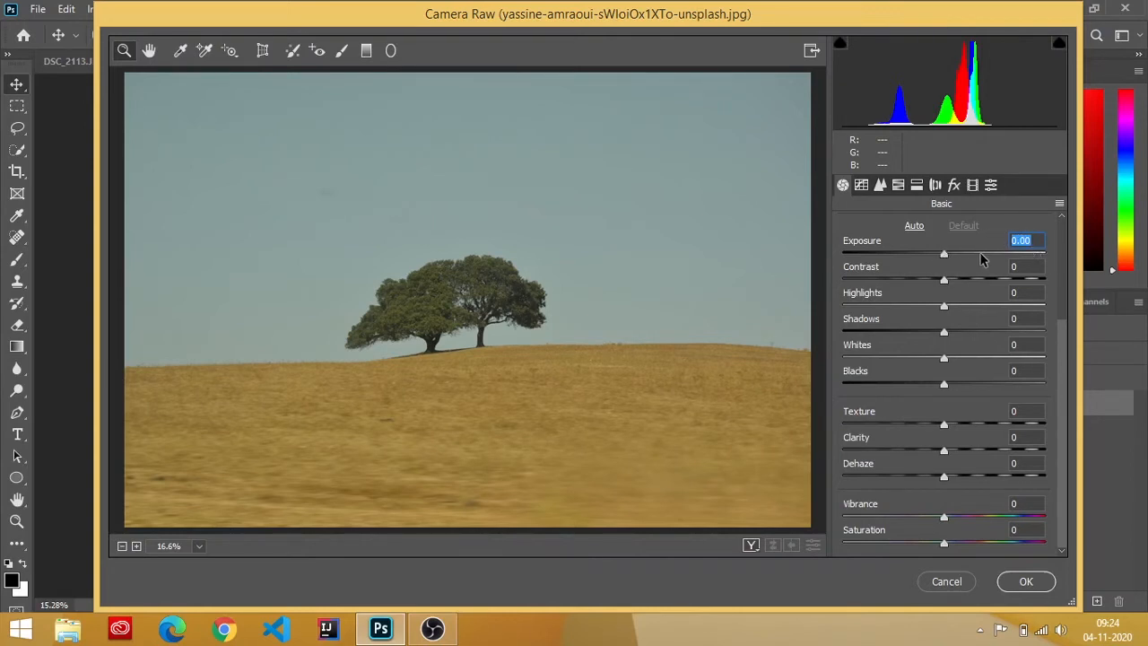
pyautogui.moveTo(945, 250); pyautogui.dragTo(979, 251)
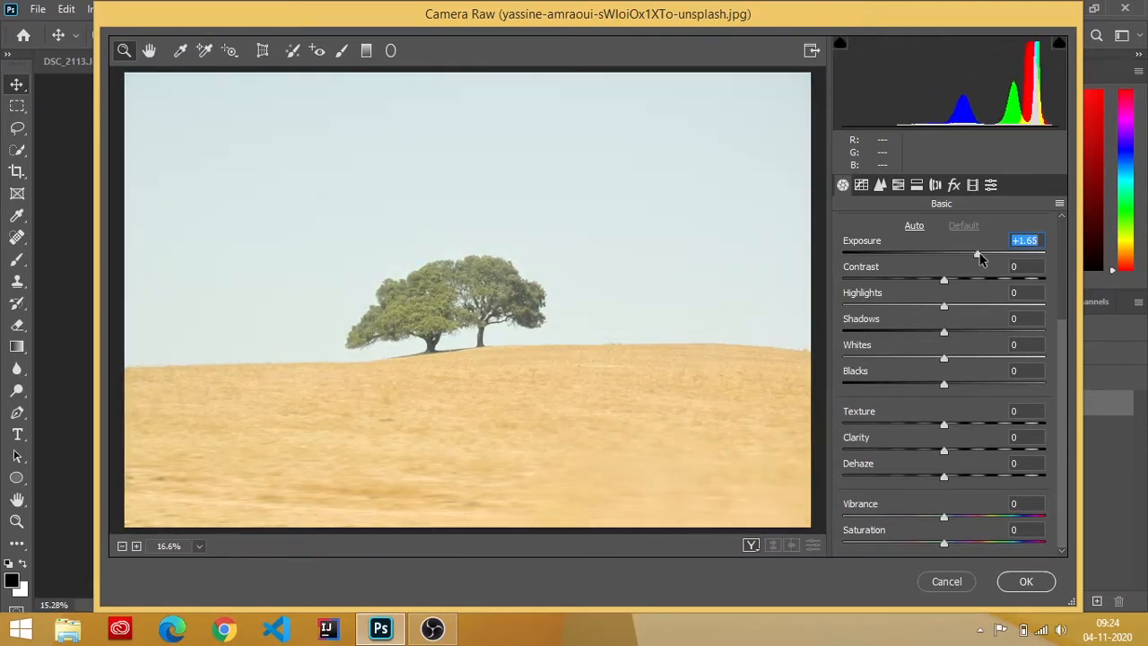
pyautogui.doubleClick(977, 256)
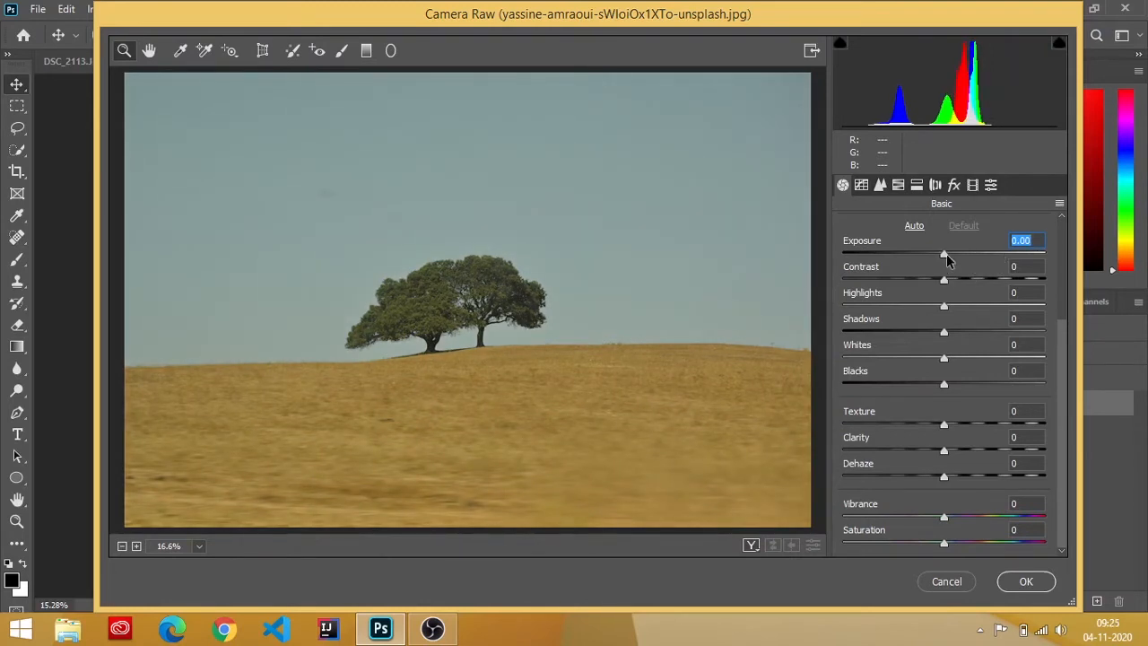
# - Raise Exposure to the maximum of +5.00 and inspect the overexposed sky and trees at different magnifications
pyautogui.moveTo(949, 259); pyautogui.dragTo(1076, 258)
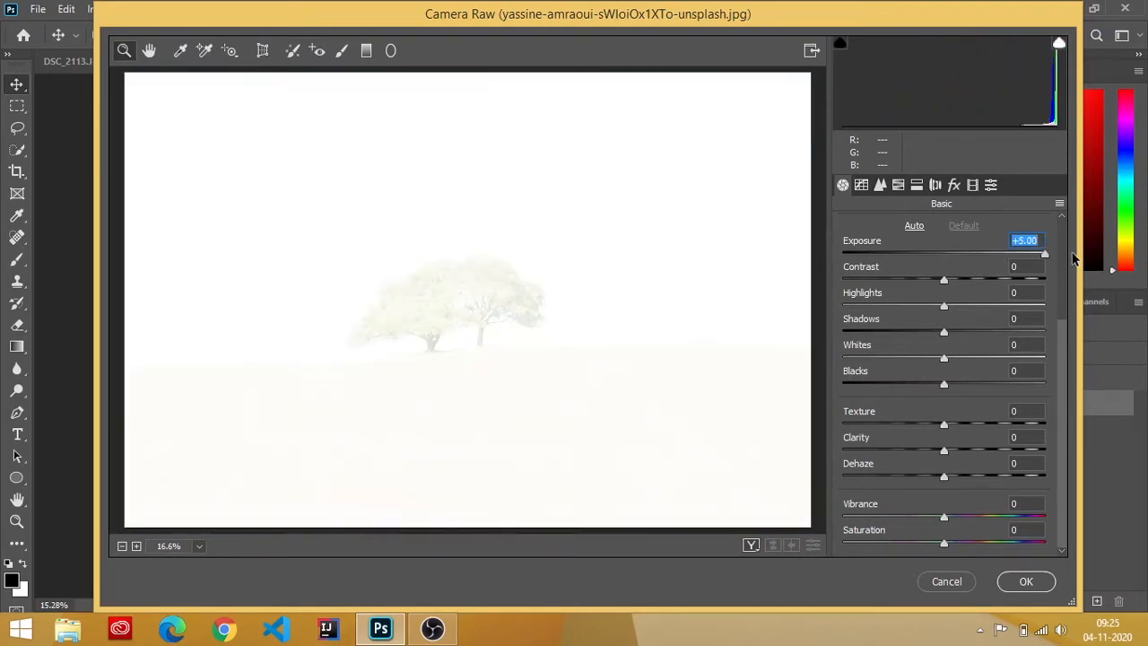
pyautogui.click(457, 218)
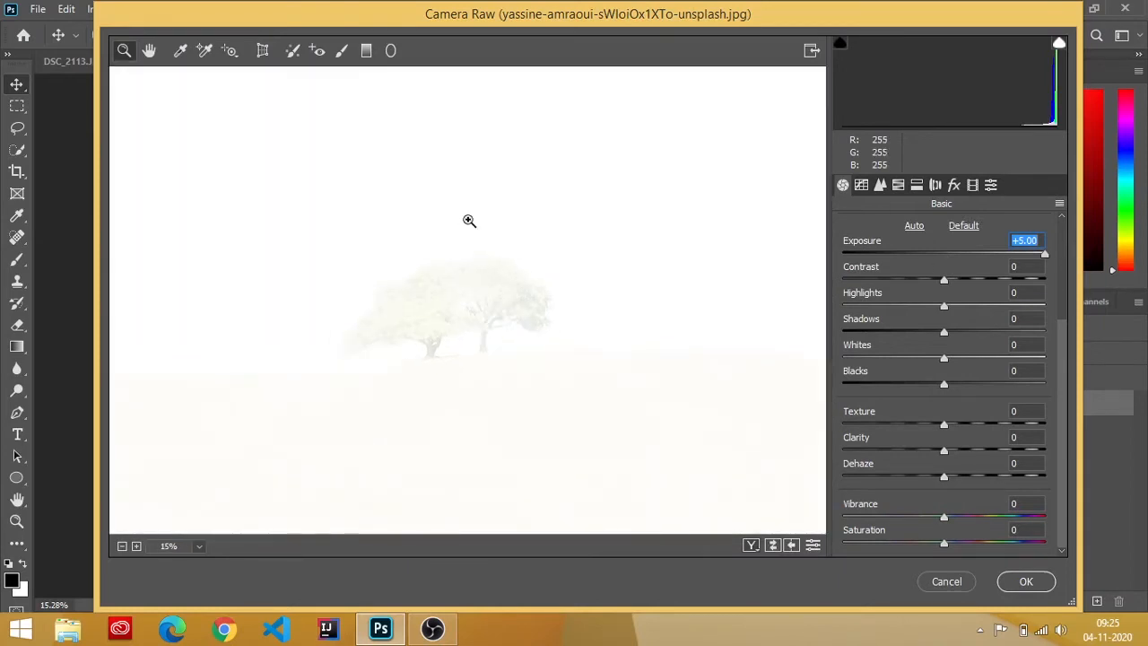
pyautogui.keyDown('alt'); pyautogui.click(470, 220); pyautogui.keyUp('alt')
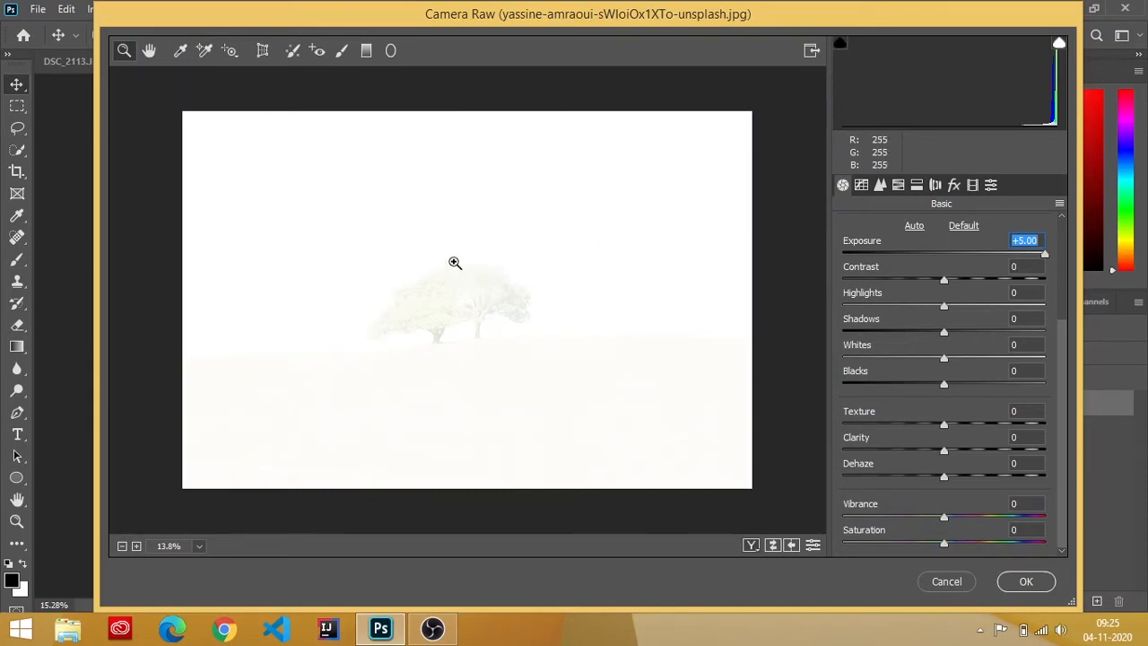
pyautogui.click(455, 280)
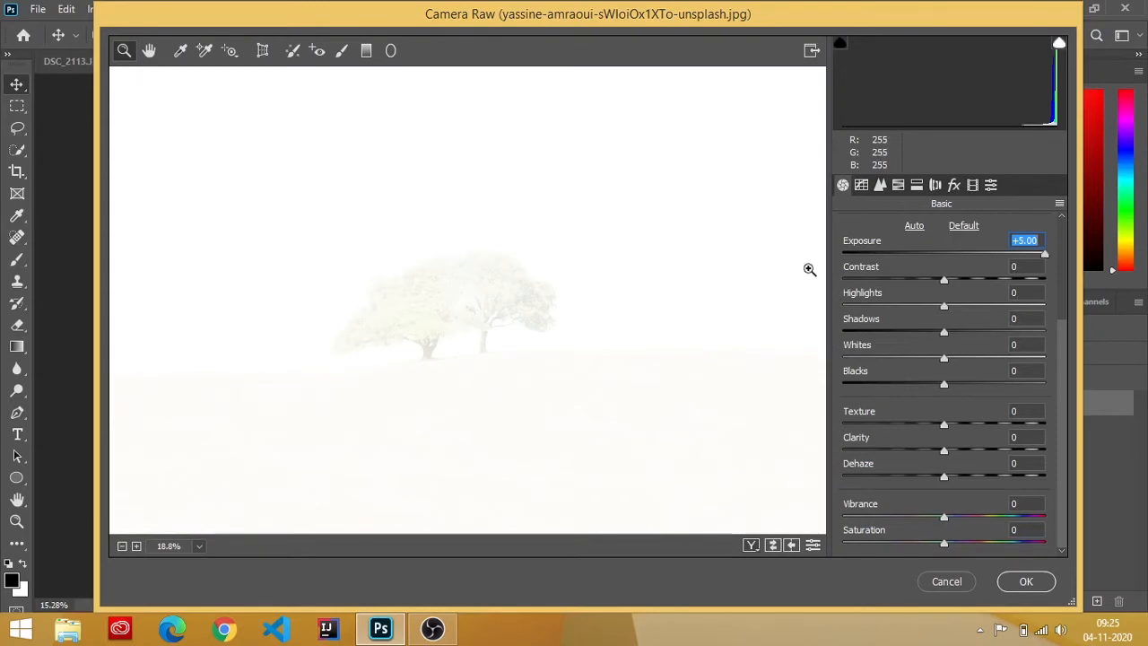
# - Try the minimum Exposure of -5.00, reset Exposure to 0 and fit the whole image in the preview
pyautogui.write('-5')
pyautogui.press('Return')
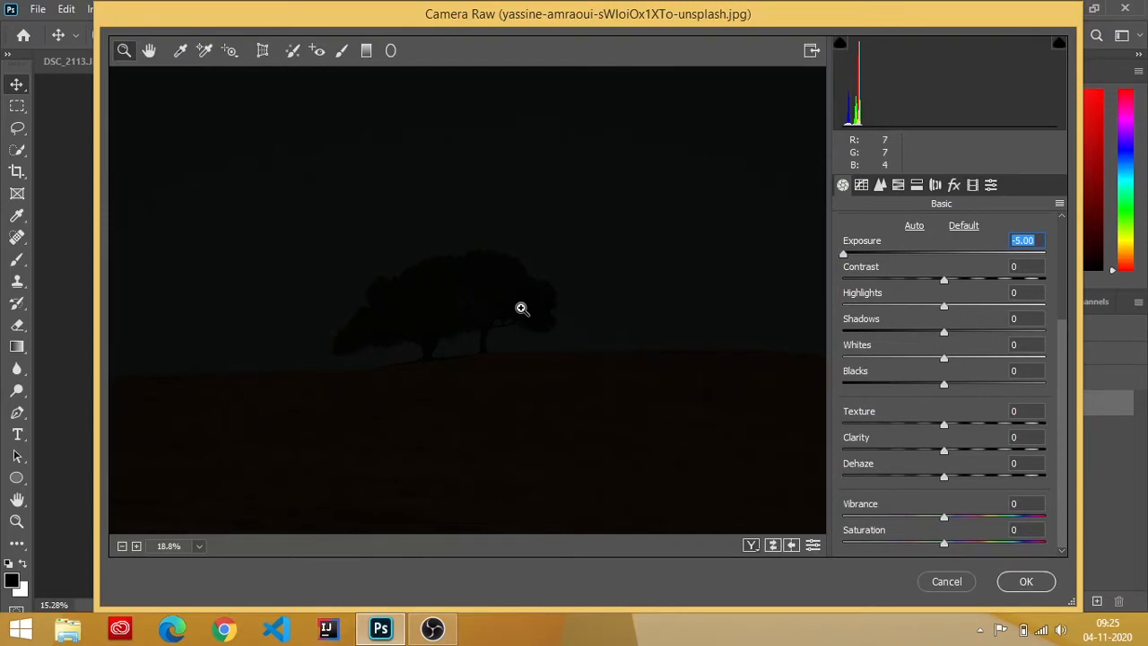
pyautogui.moveTo(923, 257); pyautogui.dragTo(937, 257)
pyautogui.doubleClick(937, 257)
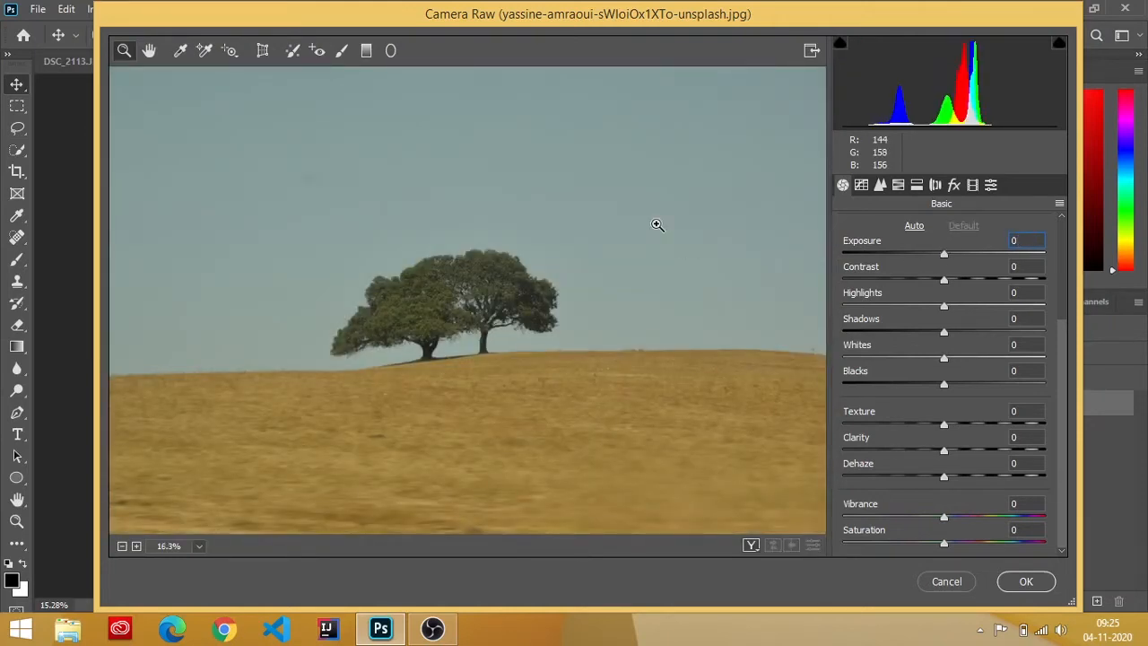
pyautogui.hotkey('ctrl', '0')
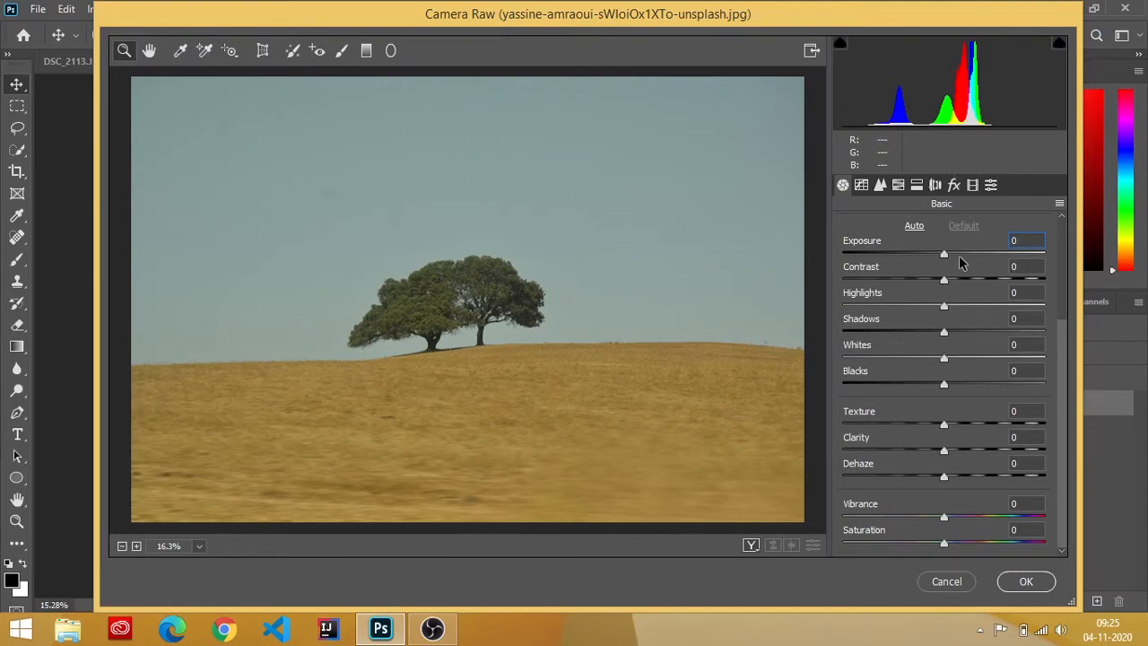
# - Compare Exposure values of +0.85, -1.15, -1.85, +0.10 and +3.50, and reset Exposure to 0
pyautogui.moveTo(944, 255); pyautogui.dragTo(960, 255)
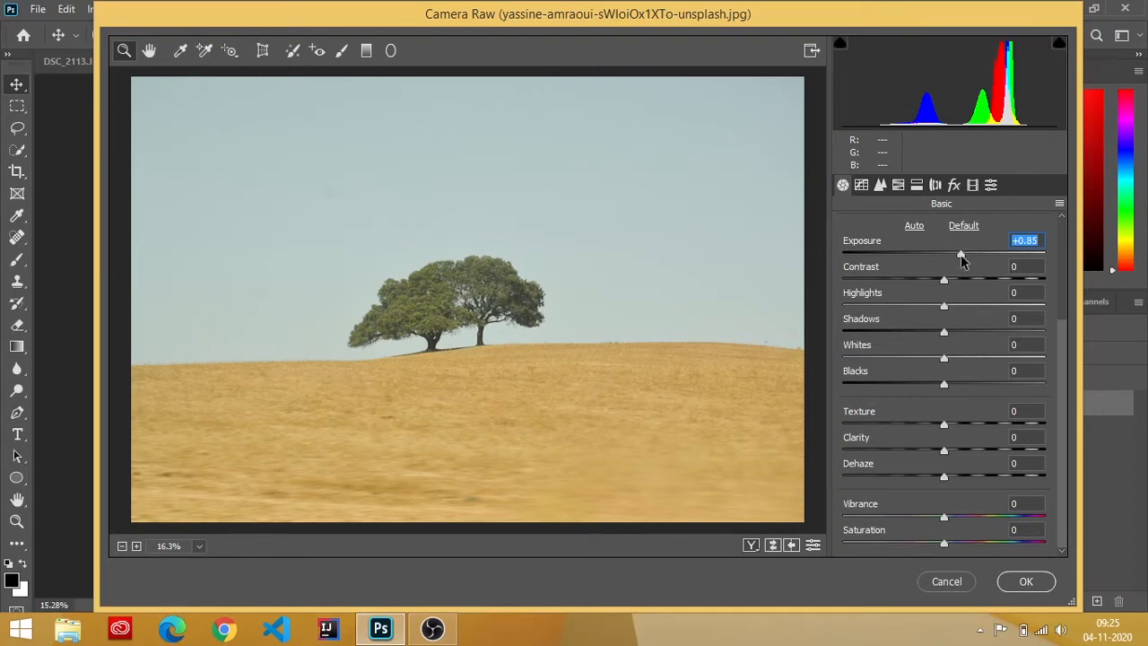
pyautogui.moveTo(961, 257); pyautogui.dragTo(921, 255)
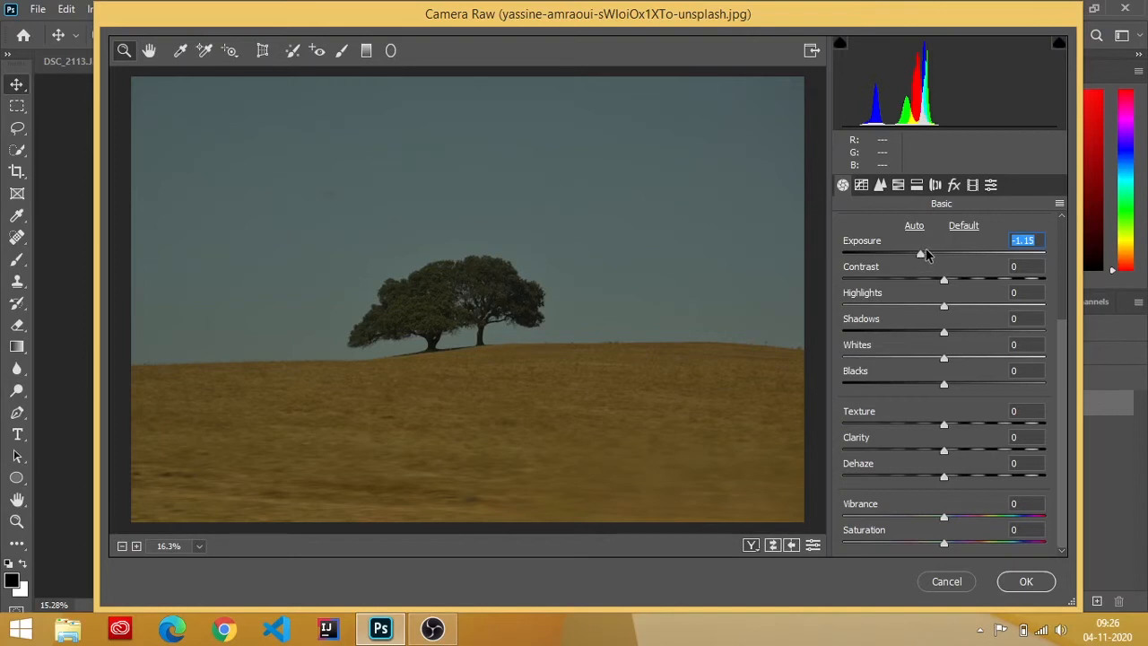
pyautogui.moveTo(922, 255); pyautogui.dragTo(907, 255)
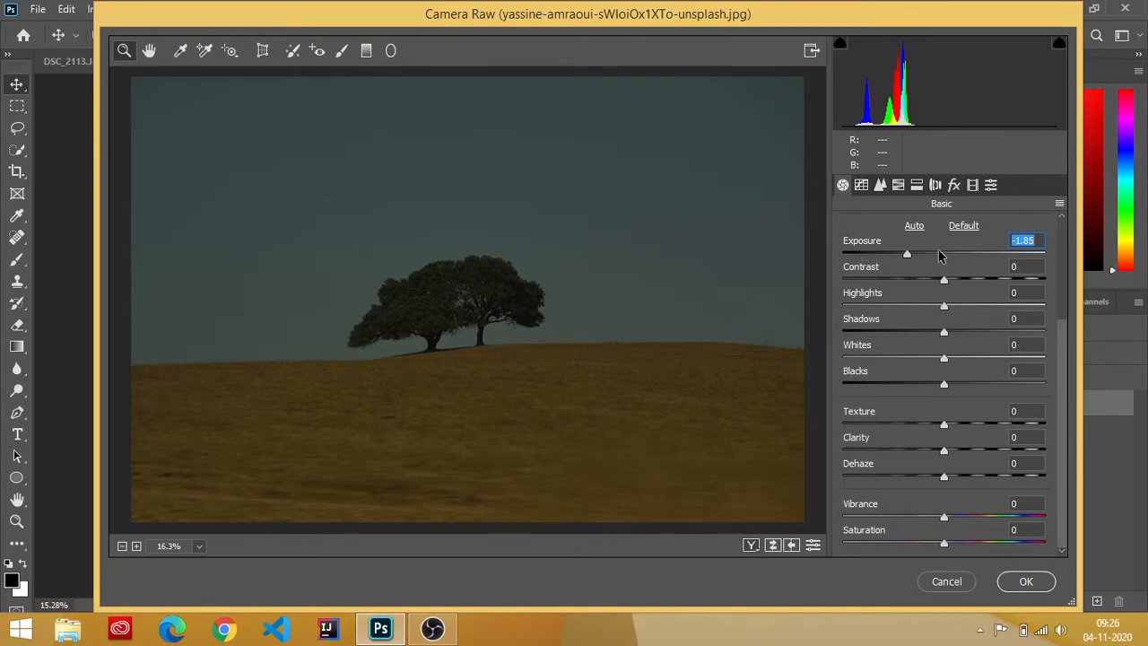
pyautogui.click(945, 255)
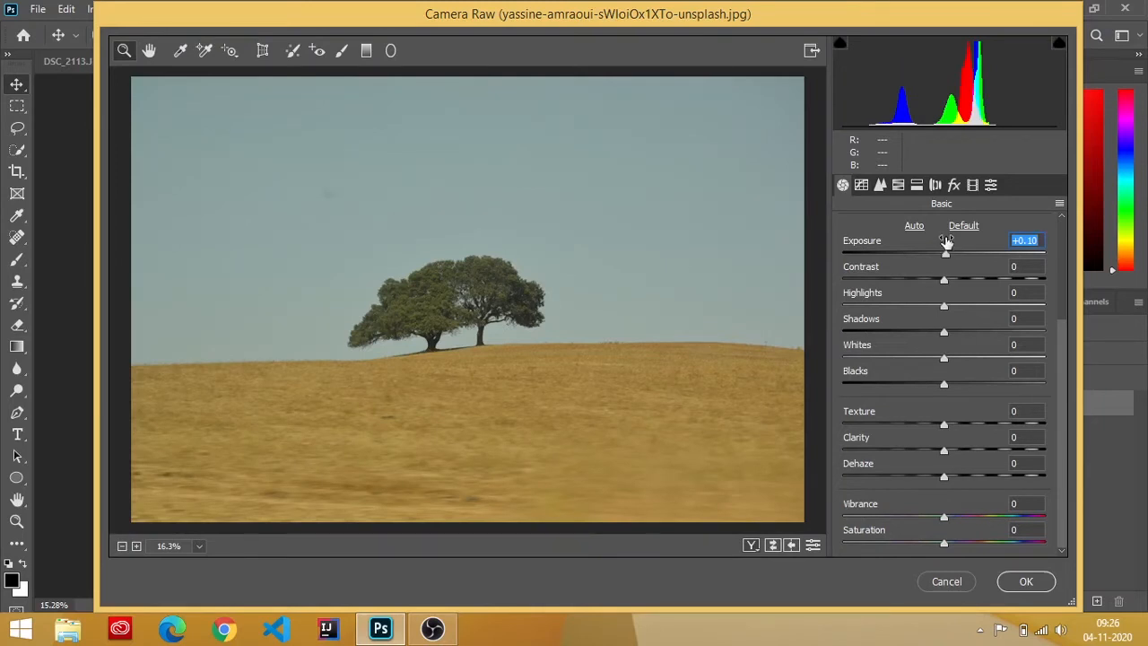
pyautogui.click(983, 255)
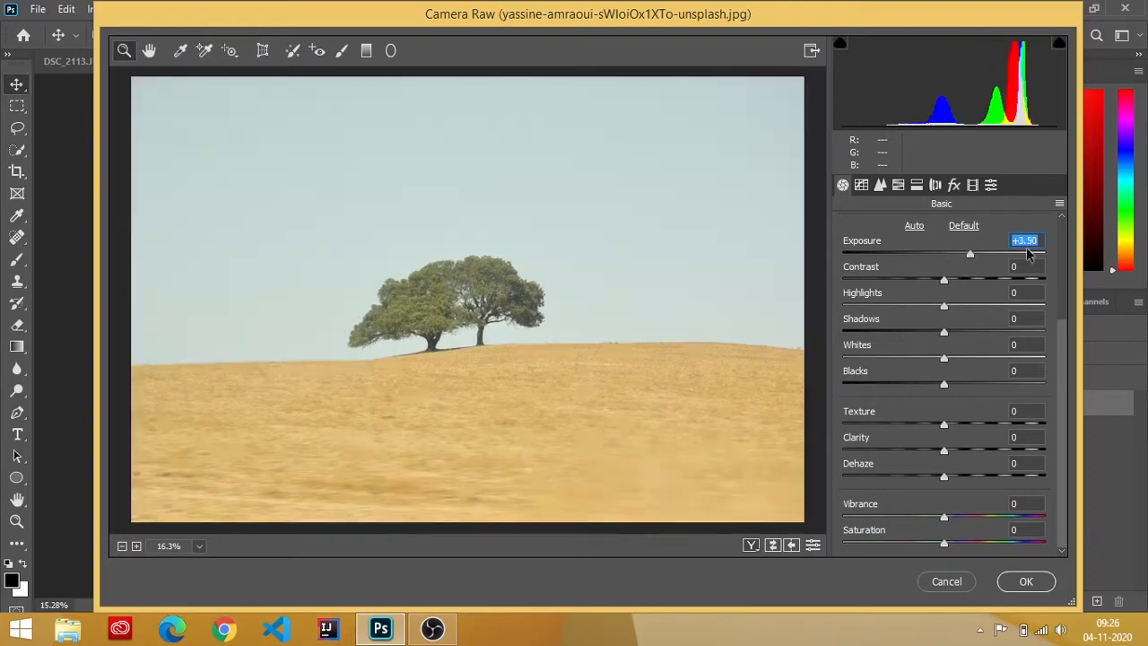
pyautogui.doubleClick(943, 256)
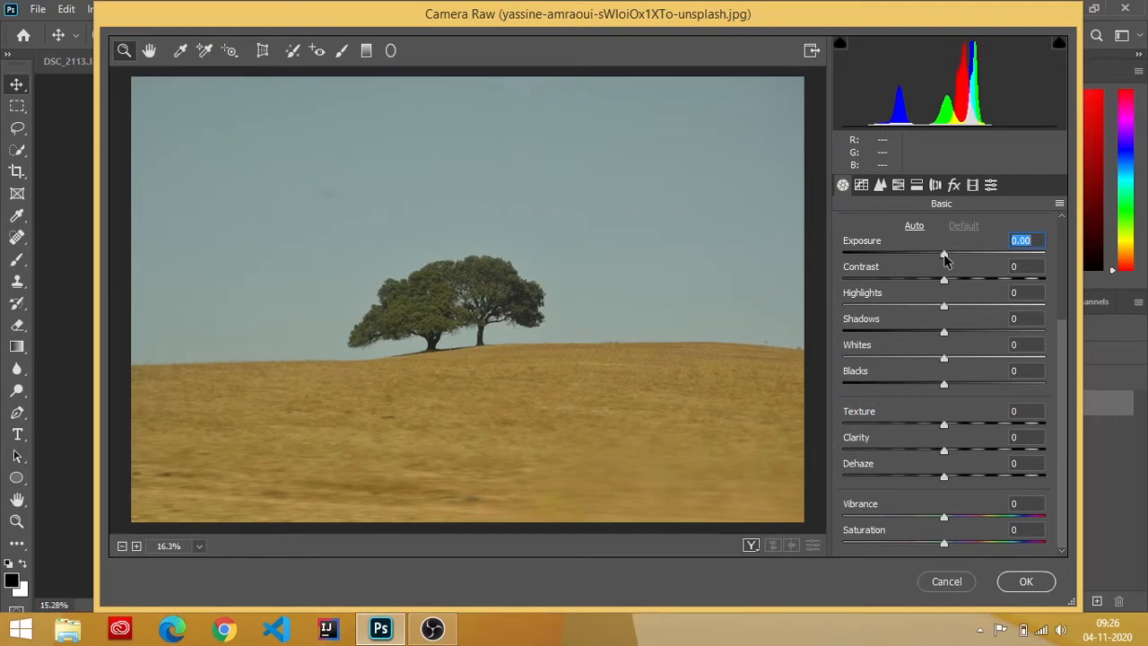
# - Test exact Exposure values of +1.00 and -1.50 on the image
pyautogui.moveTo(947, 257)
pyautogui.mouseDown()
pyautogui.moveTo(852, 257)
pyautogui.moveTo(1058, 247)
pyautogui.moveTo(900, 259)
pyautogui.moveTo(919, 250)
pyautogui.moveTo(834, 248)
pyautogui.moveTo(906, 254)
pyautogui.moveTo(797, 274)
pyautogui.moveTo(1040, 251)
pyautogui.moveTo(953, 260)
pyautogui.mouseUp()
pyautogui.write('0')
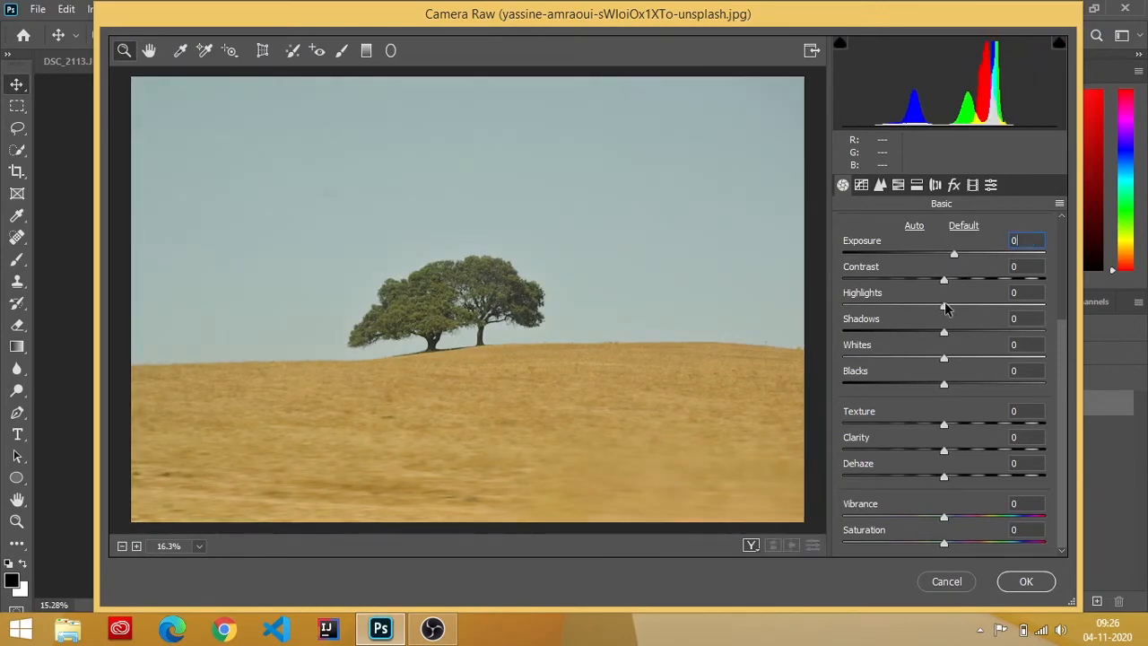
pyautogui.write('1')
pyautogui.press('Return')
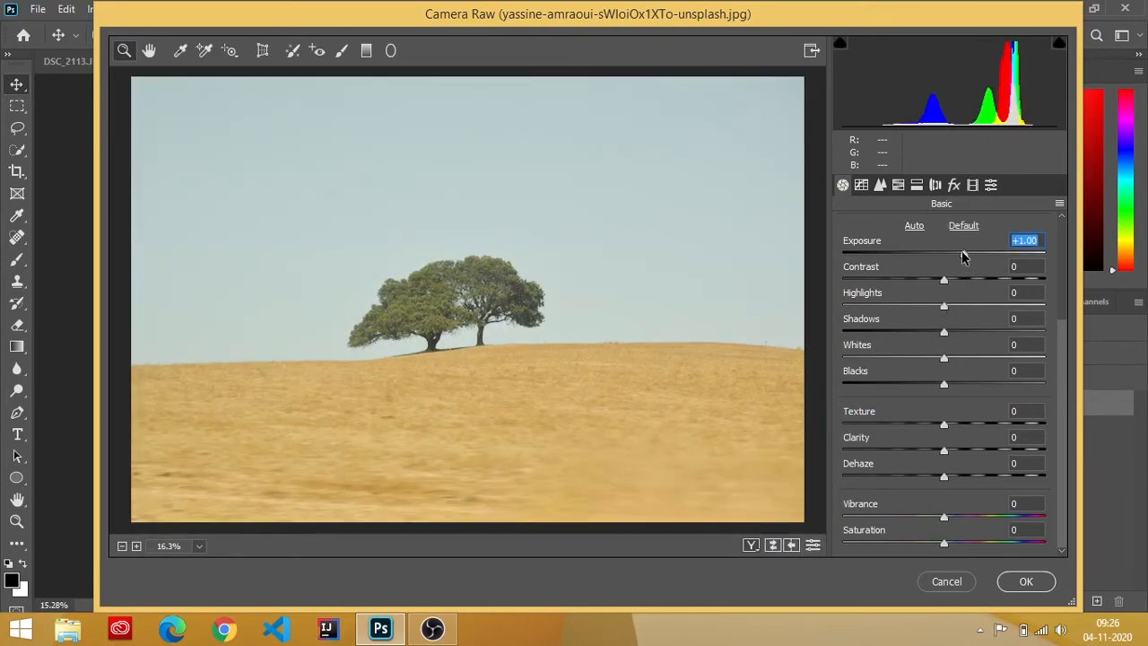
pyautogui.write('-1.5')
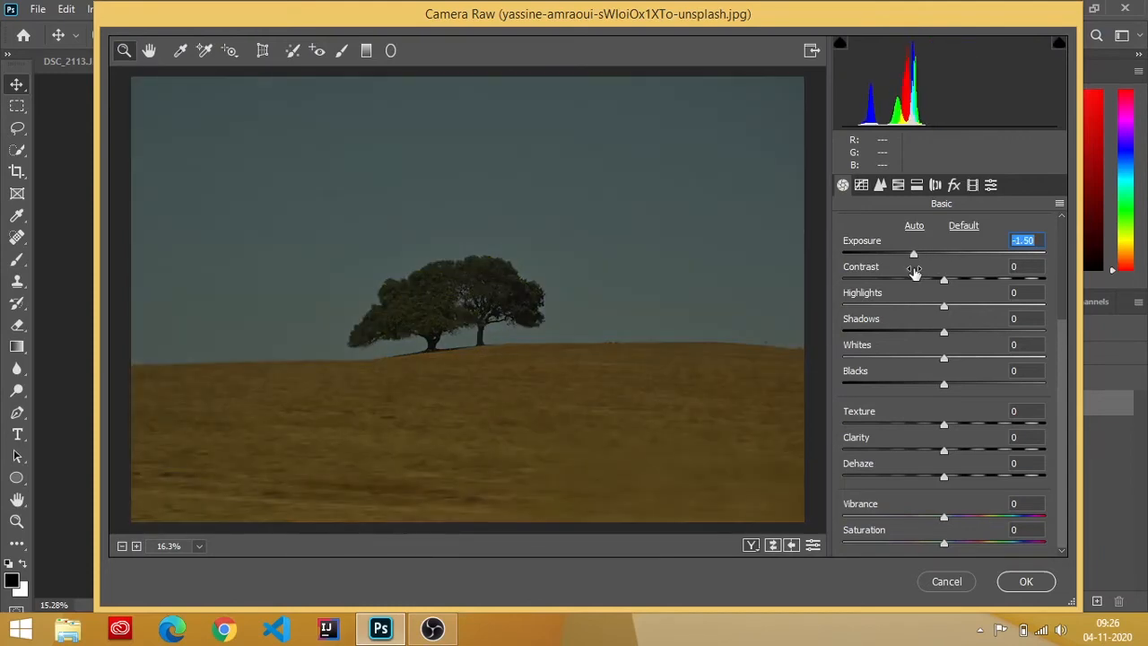
pyautogui.press('Return')
# - Brighten the image by adjusting Exposure from the dark test setting to +0.90
pyautogui.click(963, 256)
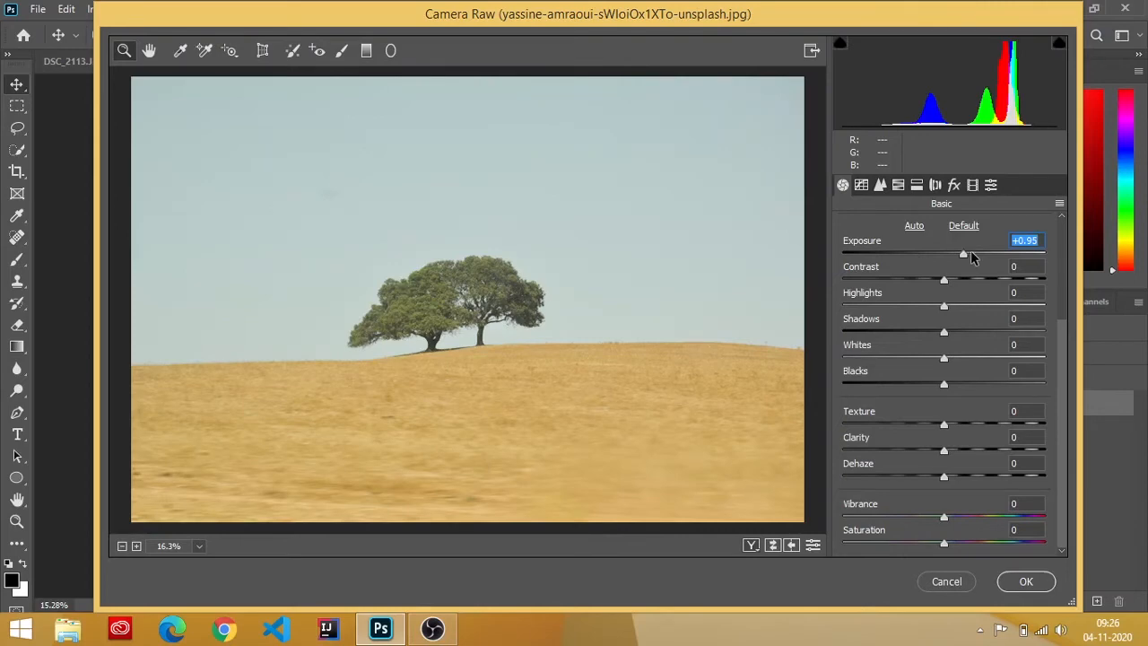
pyautogui.click(973, 256)
pyautogui.moveTo(972, 256); pyautogui.dragTo(962, 258)
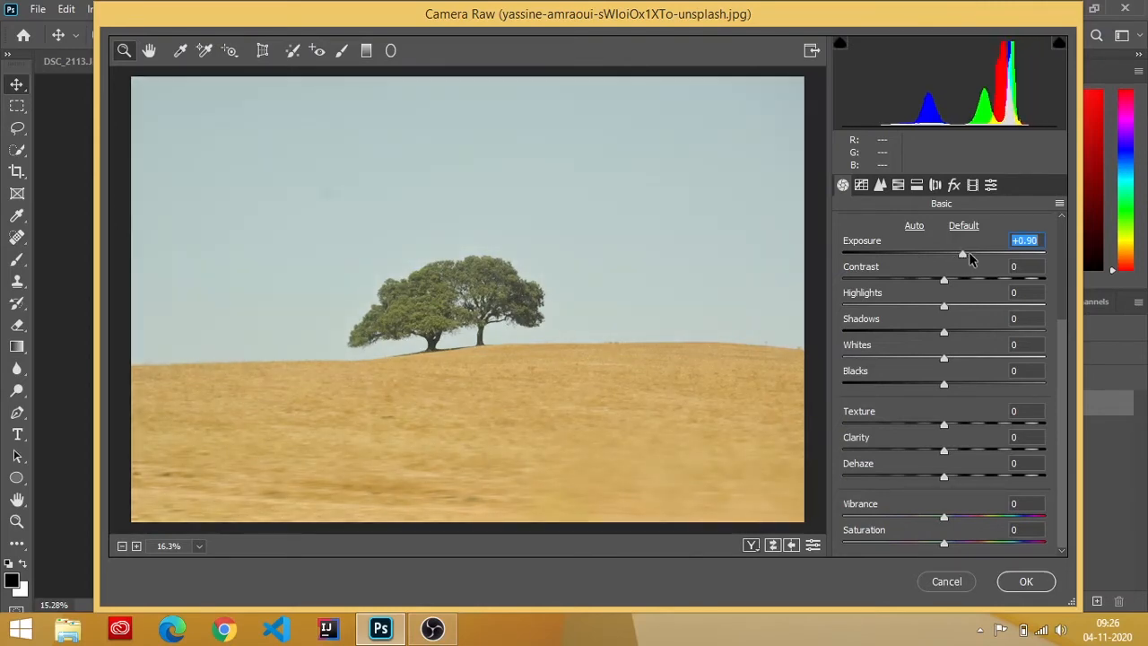
# - Raise Exposure to +3.95 and inspect the overexposed trees up close
pyautogui.click(1026, 256)
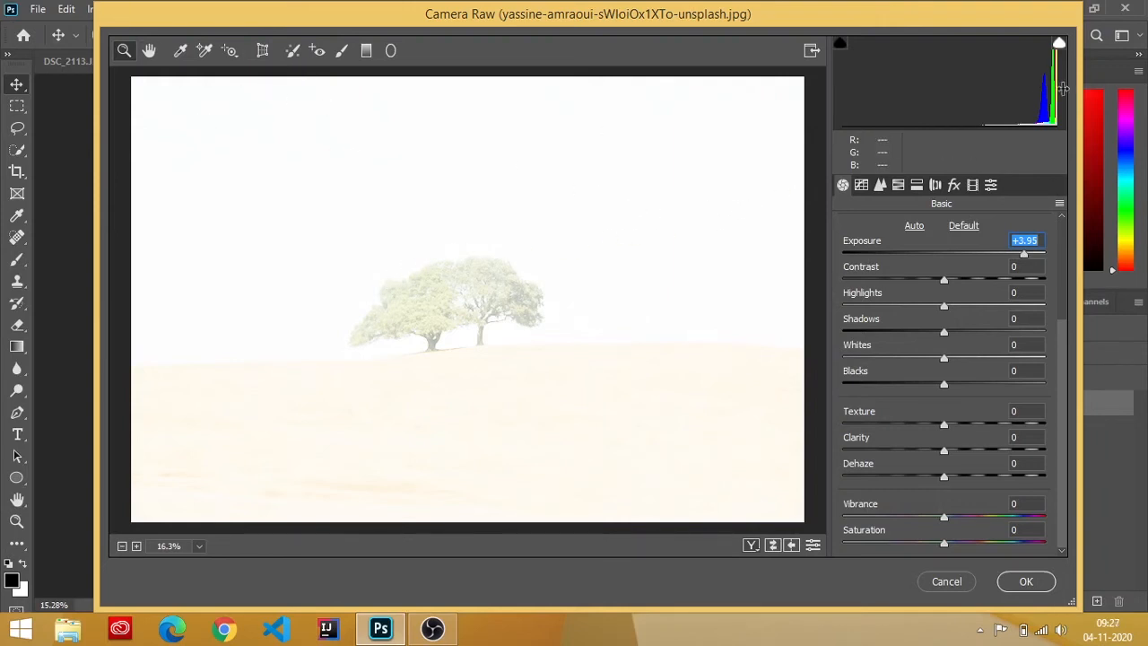
pyautogui.click(462, 296)
pyautogui.click(445, 282)
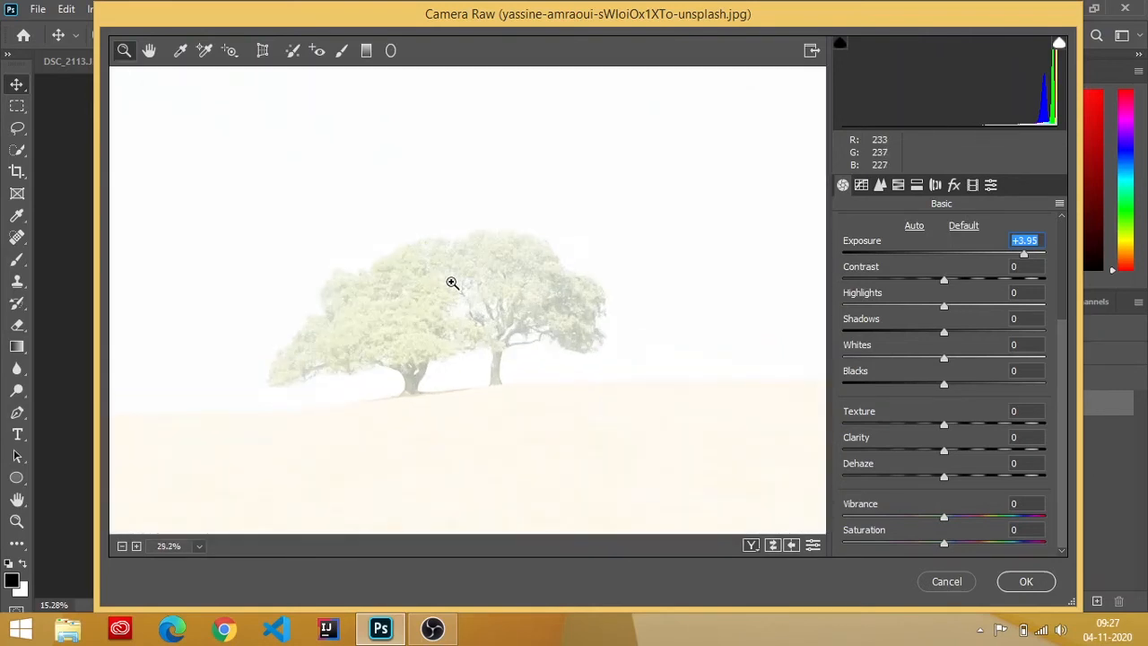
pyautogui.click(455, 274)
pyautogui.scroll(1, 455, 270)
pyautogui.scroll(-3, 457, 263)
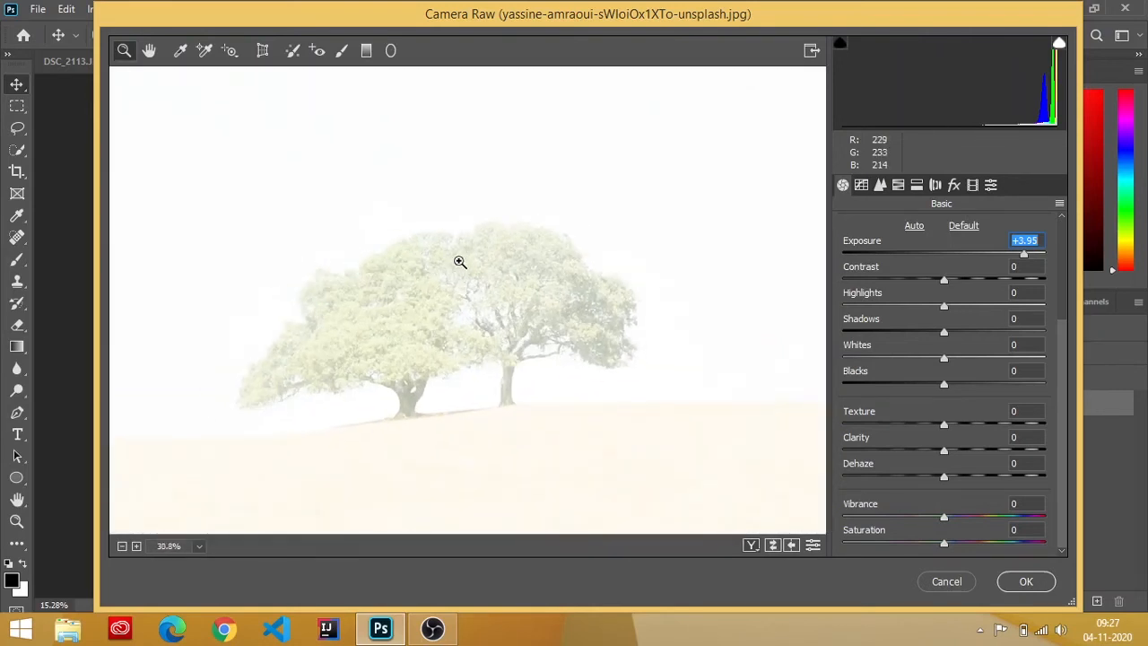
# - Set Exposure to 0.90 and bring the wider landscape back into the preview
pyautogui.click(940, 255)
pyautogui.click(956, 256)
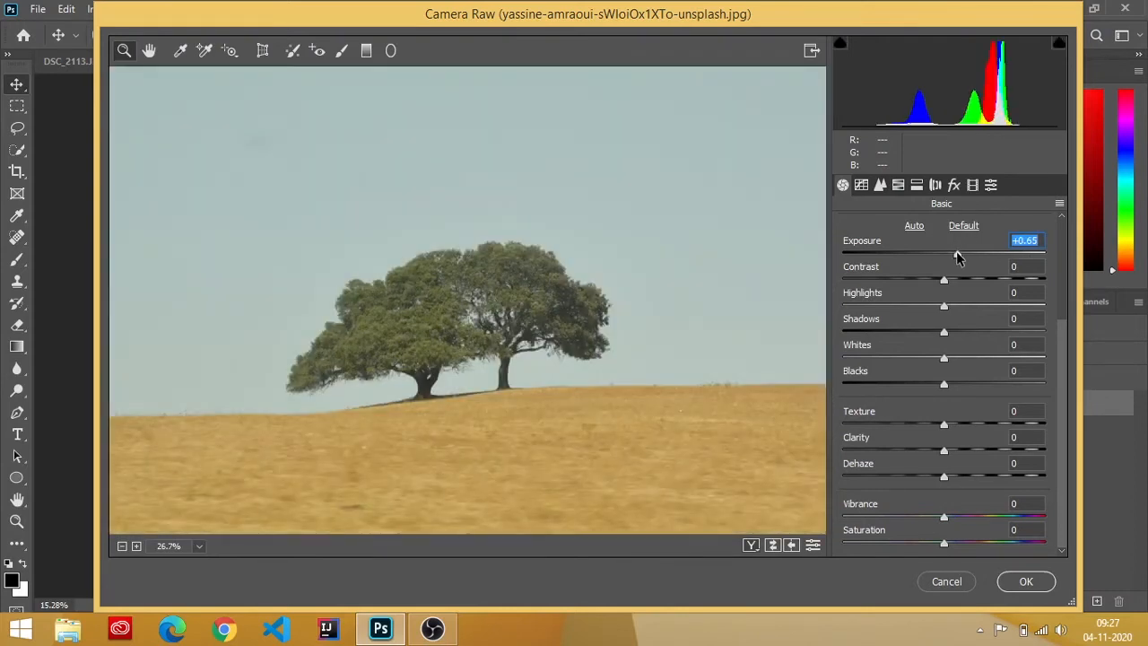
pyautogui.doubleClick(956, 256)
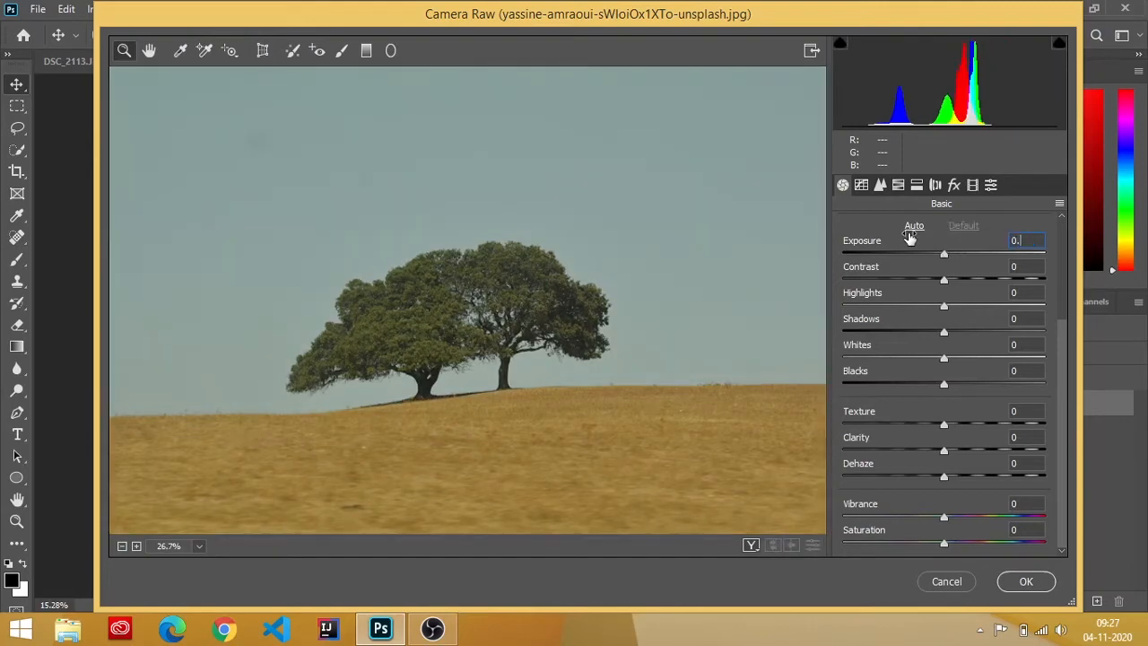
pyautogui.write('90')
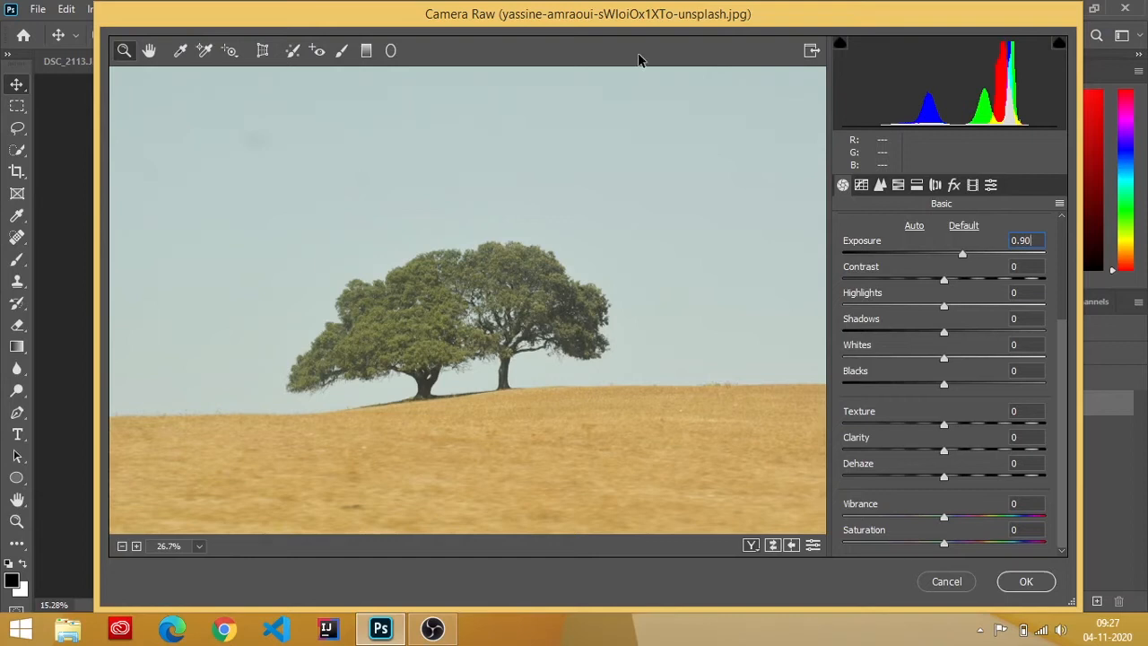
pyautogui.hotkey('ctrl', '-')
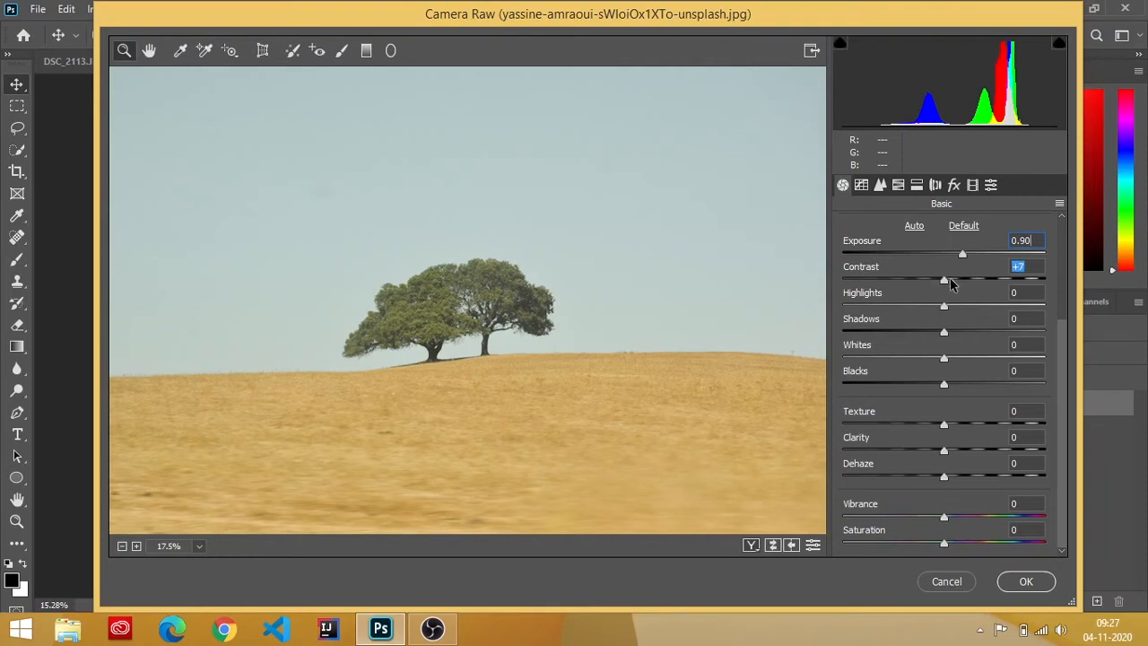
# - Test the maximum Contrast value of +100 on the landscape and reset Contrast to 0
pyautogui.moveTo(943, 280); pyautogui.dragTo(1046, 274)
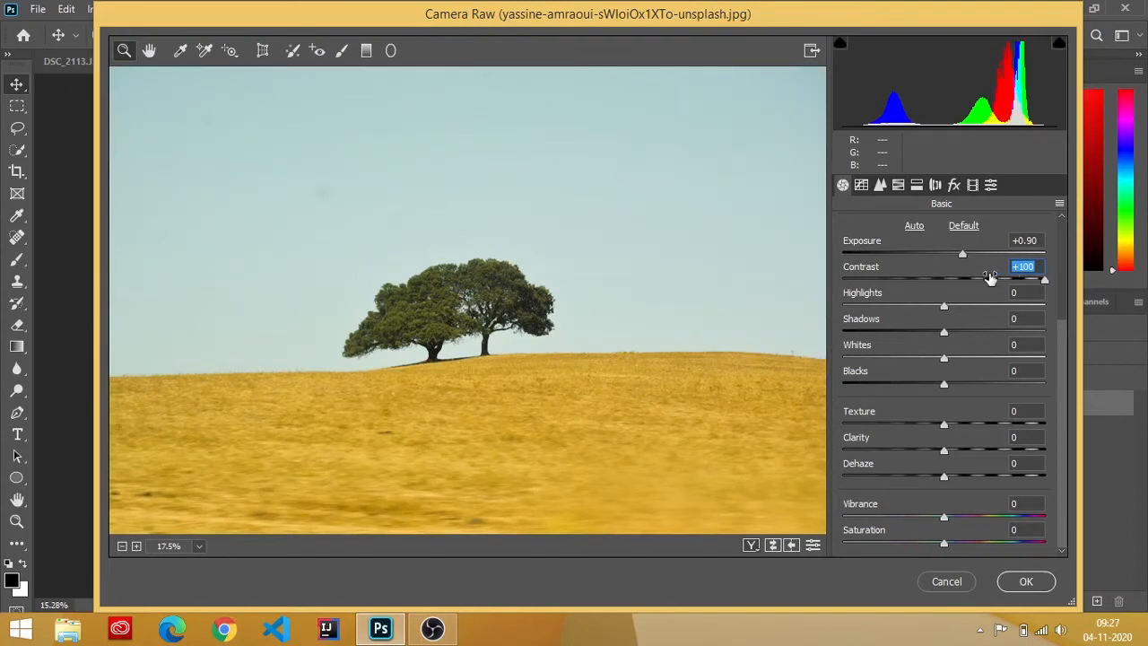
pyautogui.click(944, 281)
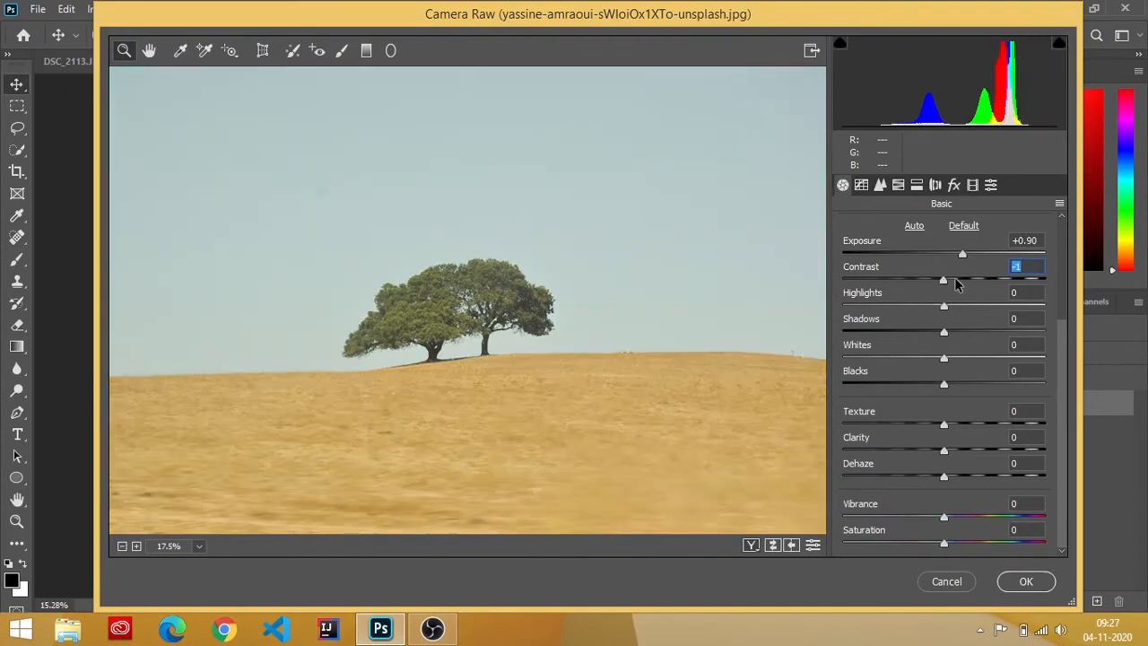
pyautogui.write('0')
# - Examine the light and dark areas in the left tree's foliage and around its trunk at several magnifications, ending on the whole landscape
pyautogui.click(427, 308)
pyautogui.click(459, 321)
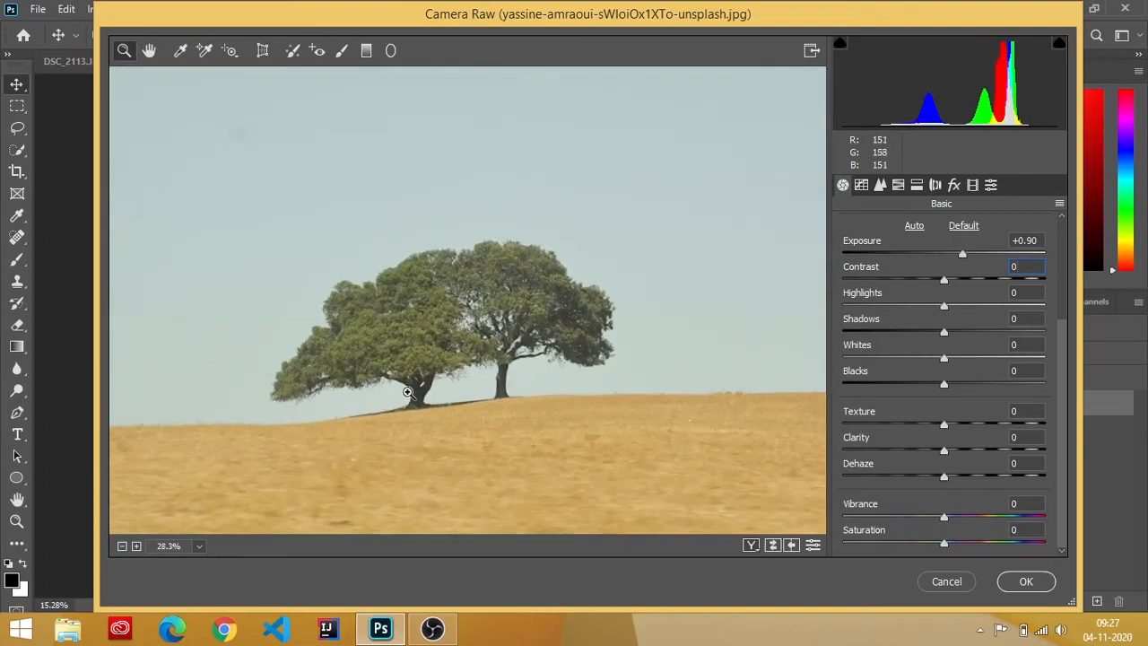
pyautogui.click(399, 315)
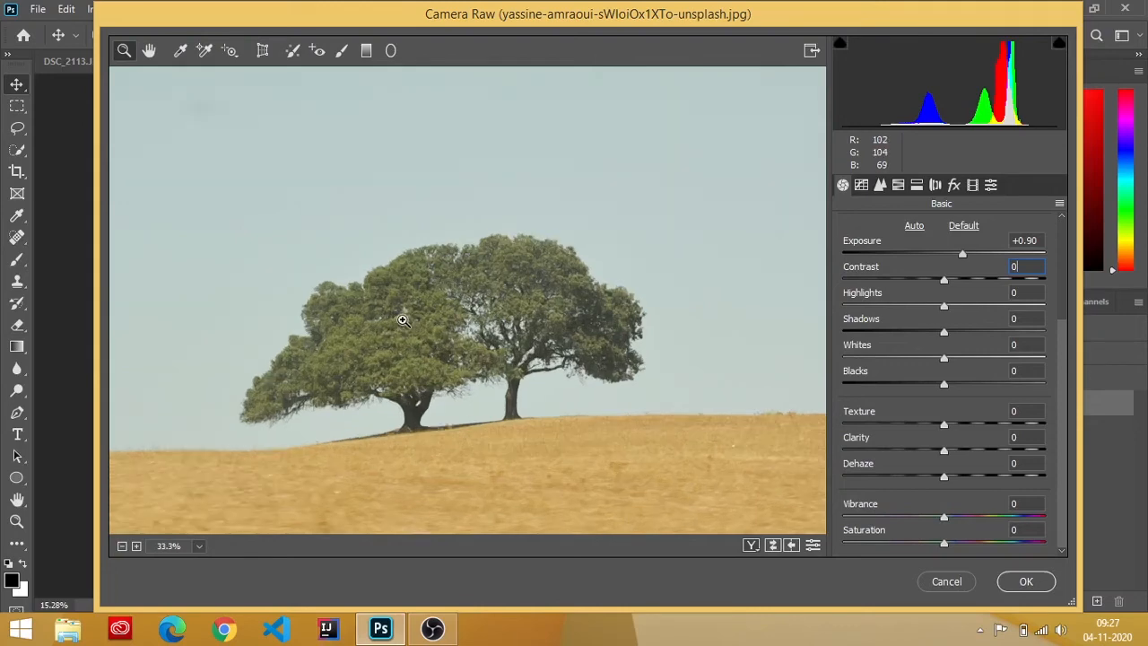
pyautogui.click(404, 316)
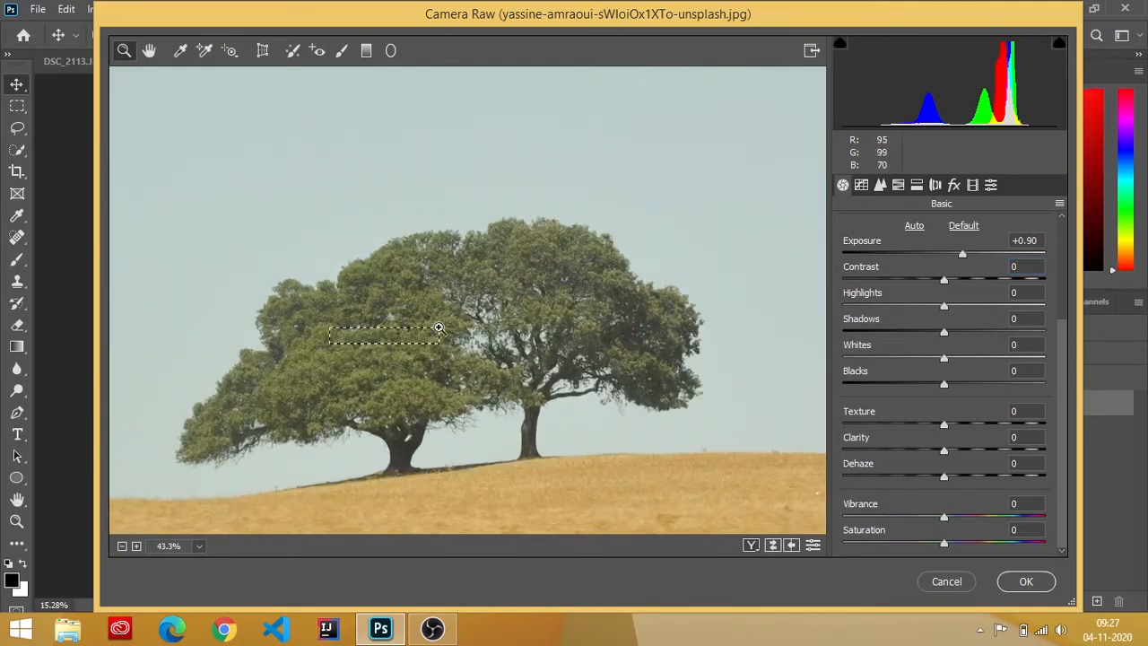
pyautogui.moveTo(329, 343); pyautogui.dragTo(475, 450)
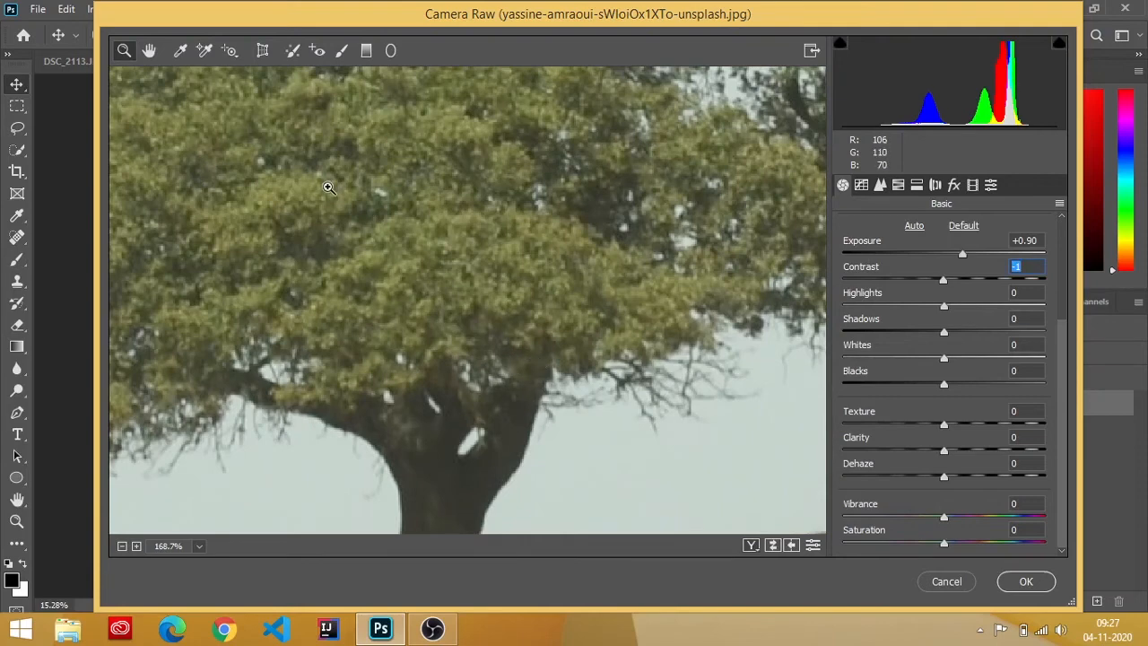
pyautogui.moveTo(333, 187); pyautogui.dragTo(386, 187)
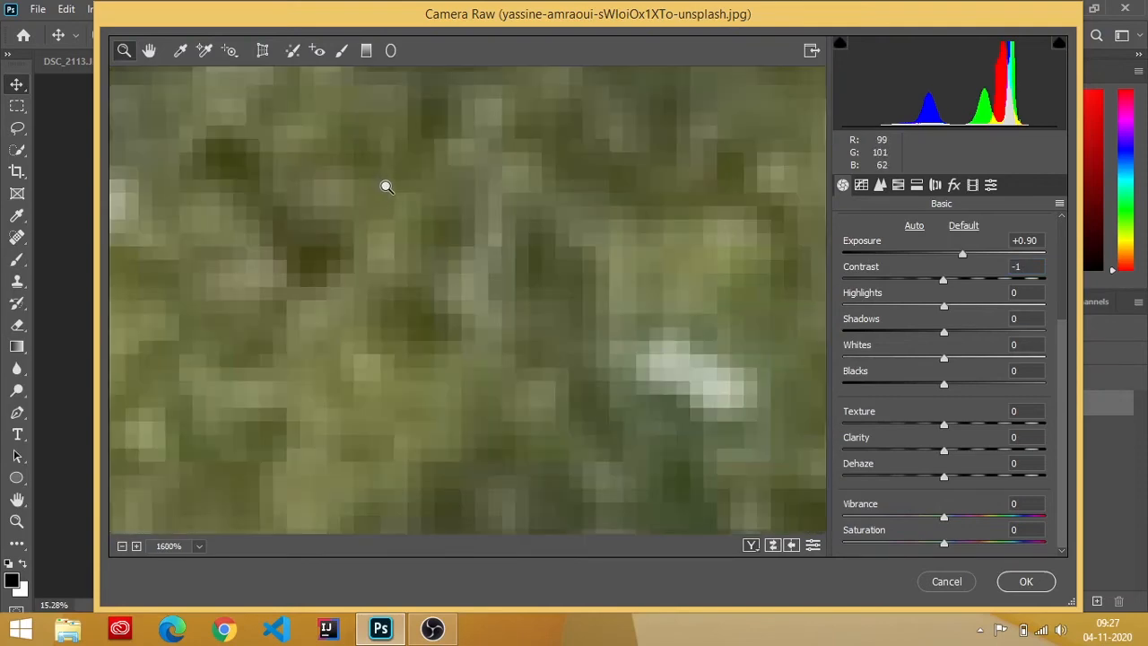
pyautogui.scroll(-4, 391, 191)
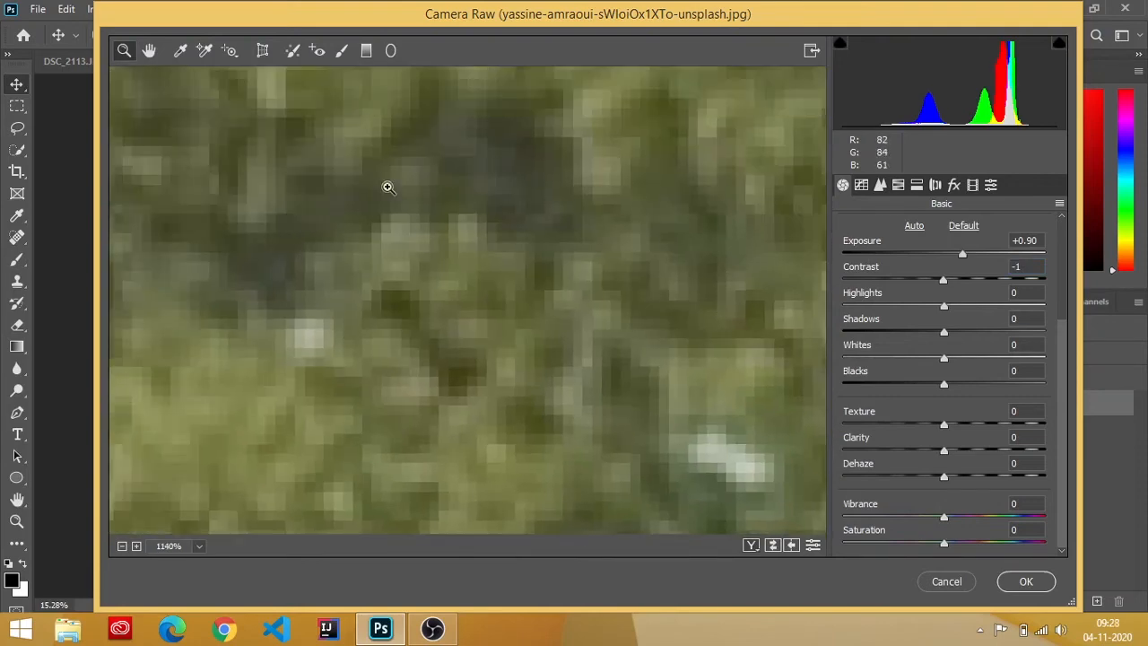
pyautogui.rightClick(391, 186)
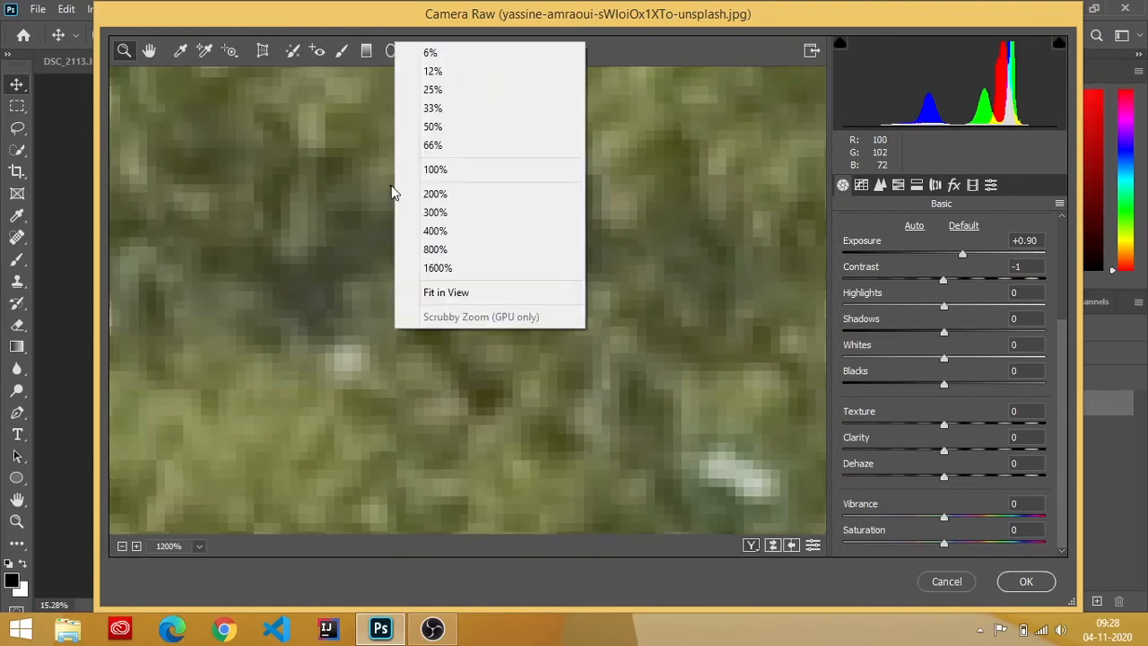
pyautogui.click(438, 171)
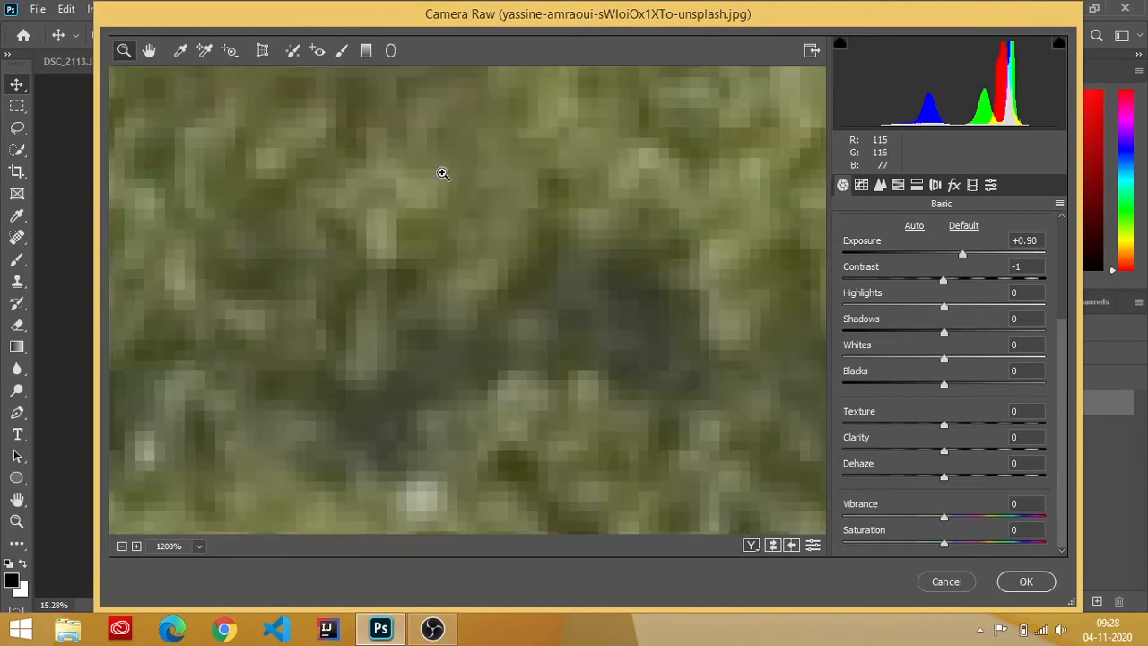
pyautogui.rightClick(441, 172)
pyautogui.click(529, 54)
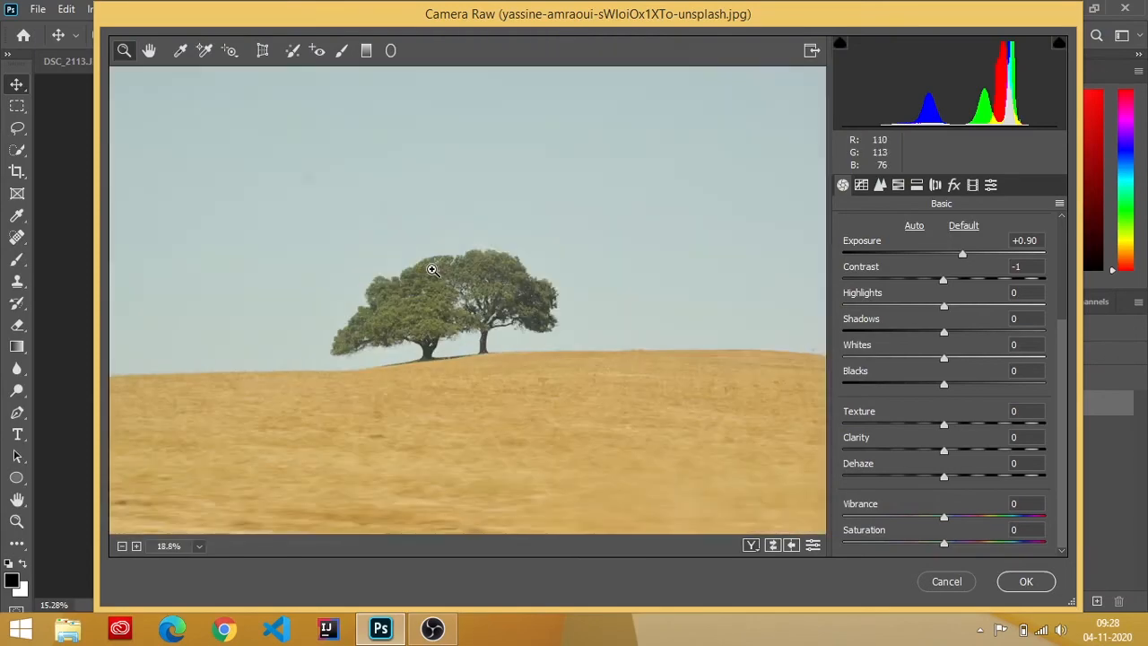
pyautogui.moveTo(312, 325); pyautogui.dragTo(468, 391)
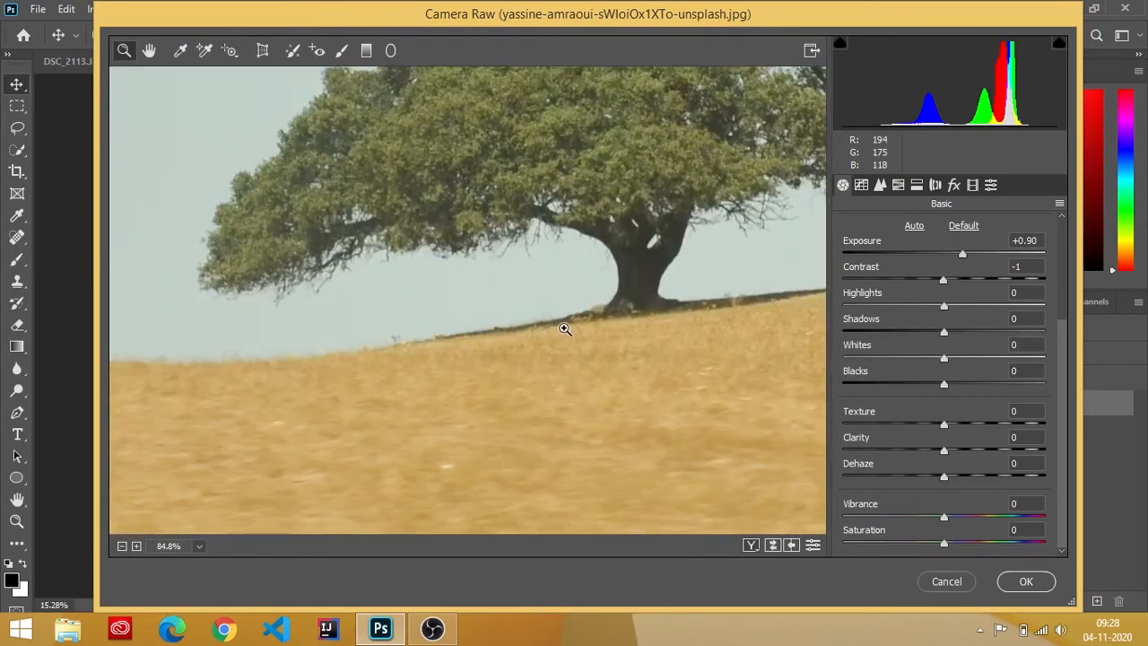
pyautogui.rightClick(471, 175)
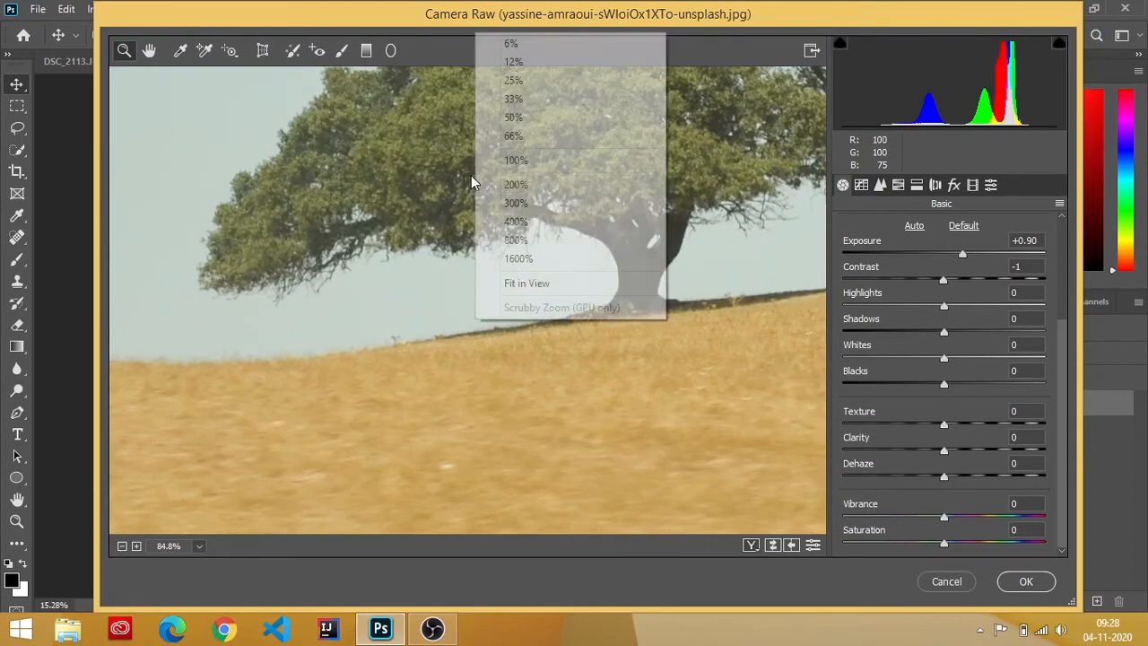
pyautogui.click(510, 133)
pyautogui.rightClick(520, 134)
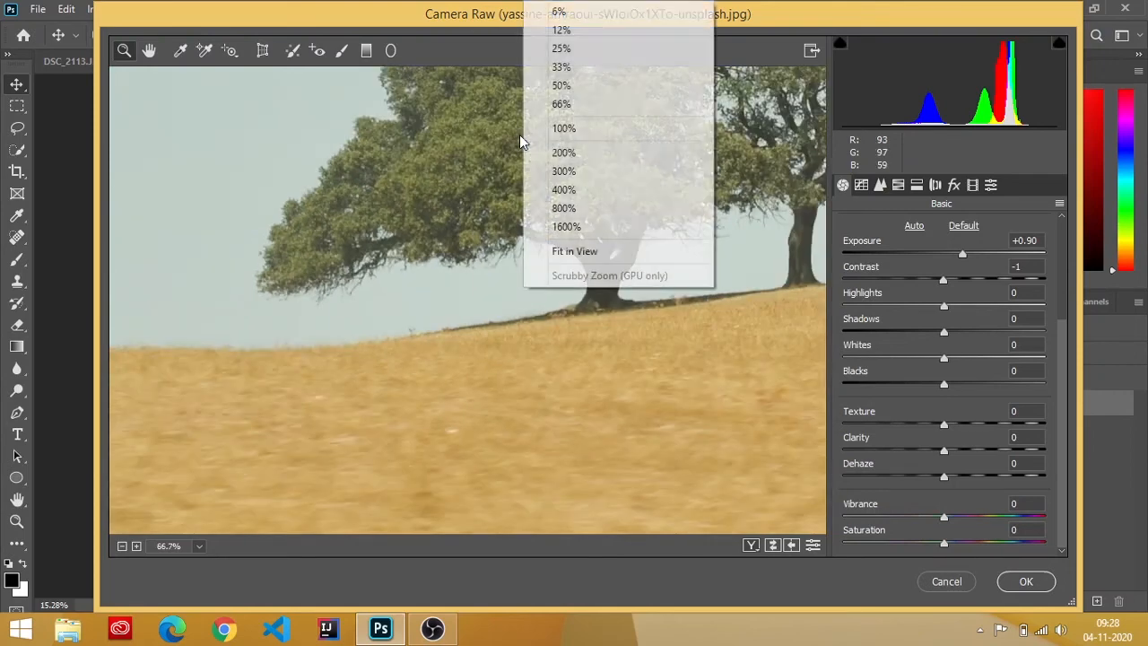
pyautogui.click(578, 33)
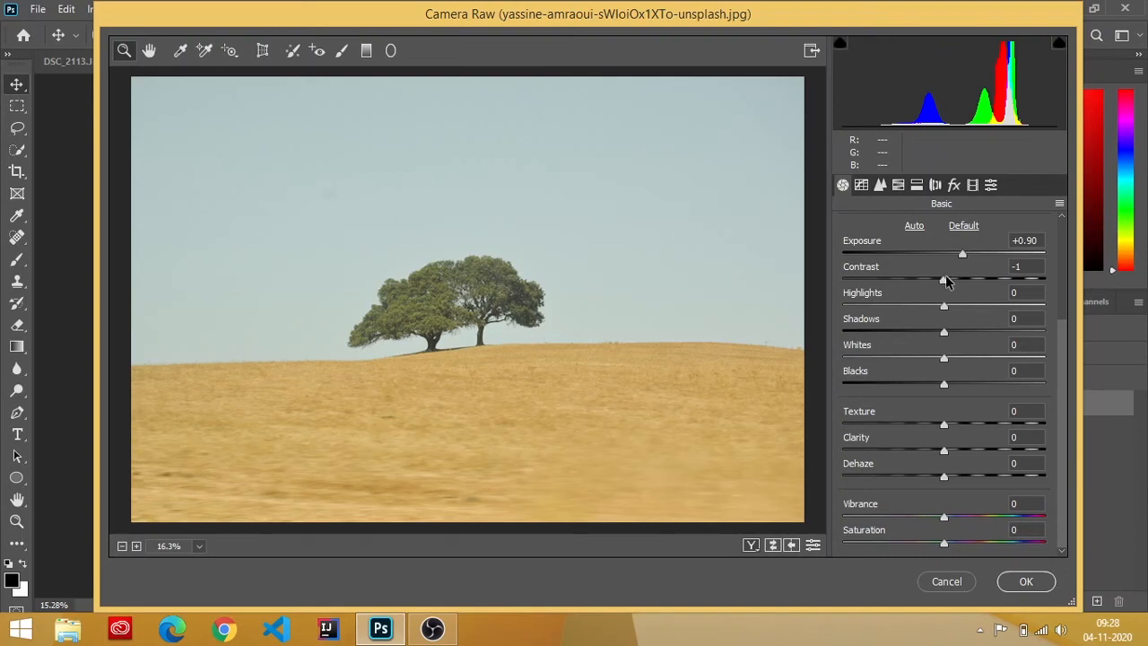
# - Raise Contrast to +59 and inspect its effect on the two trees up close
pyautogui.moveTo(945, 278); pyautogui.dragTo(1004, 280)
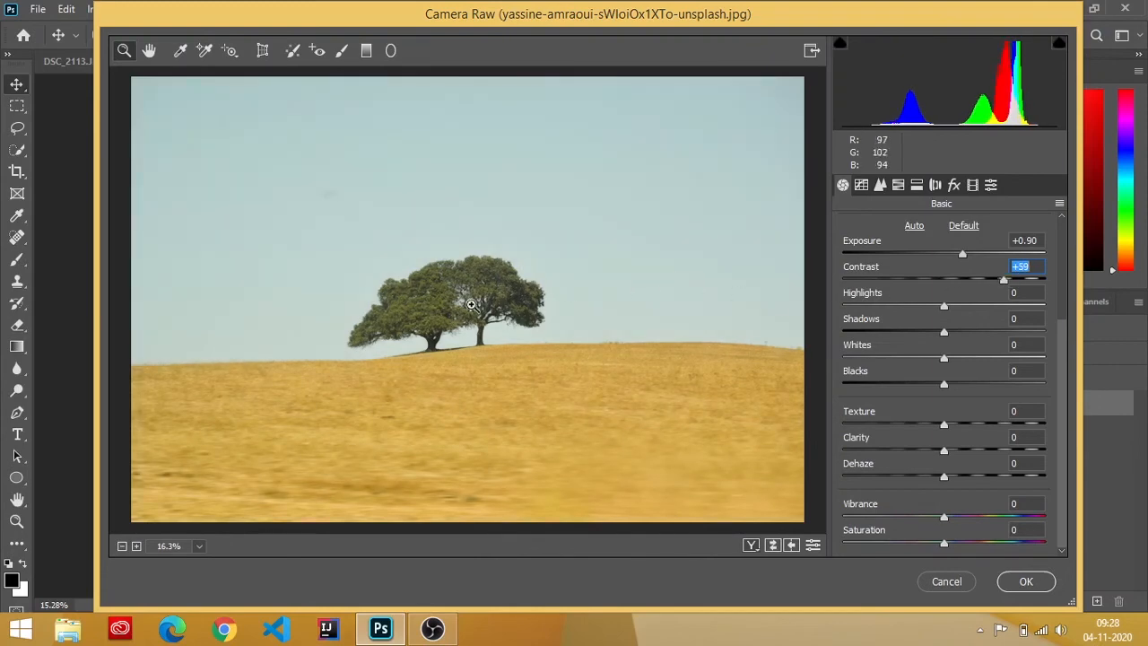
pyautogui.scroll(1, 468, 306)
pyautogui.scroll(1, 457, 307)
pyautogui.scroll(1, 394, 321)
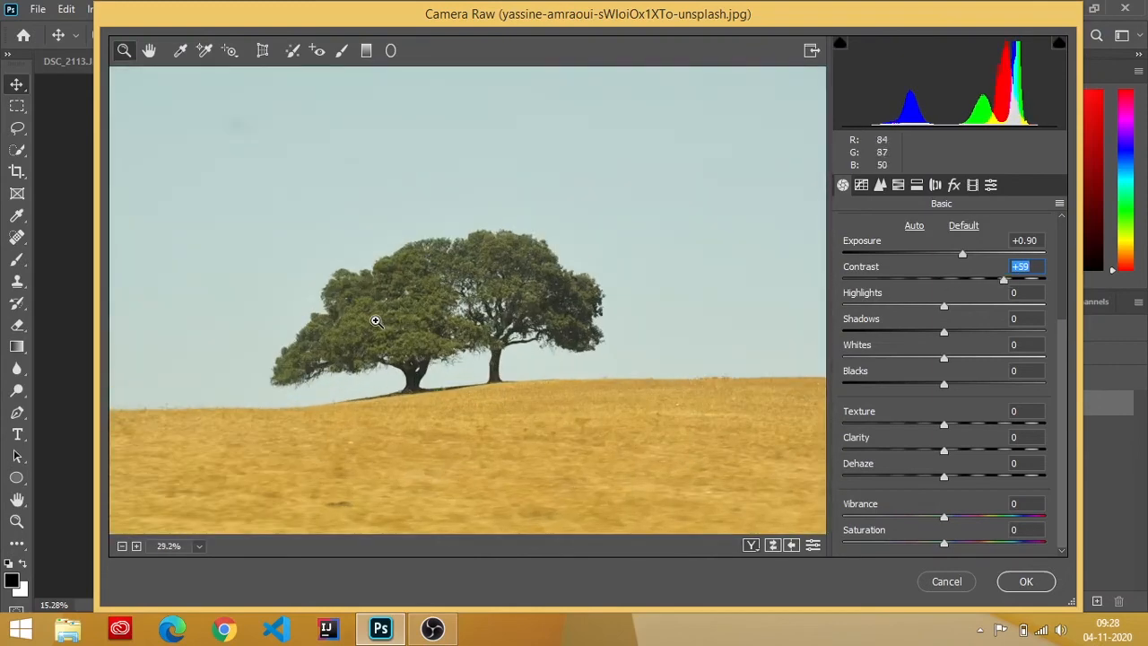
pyautogui.scroll(1, 372, 305)
pyautogui.scroll(1, 376, 302)
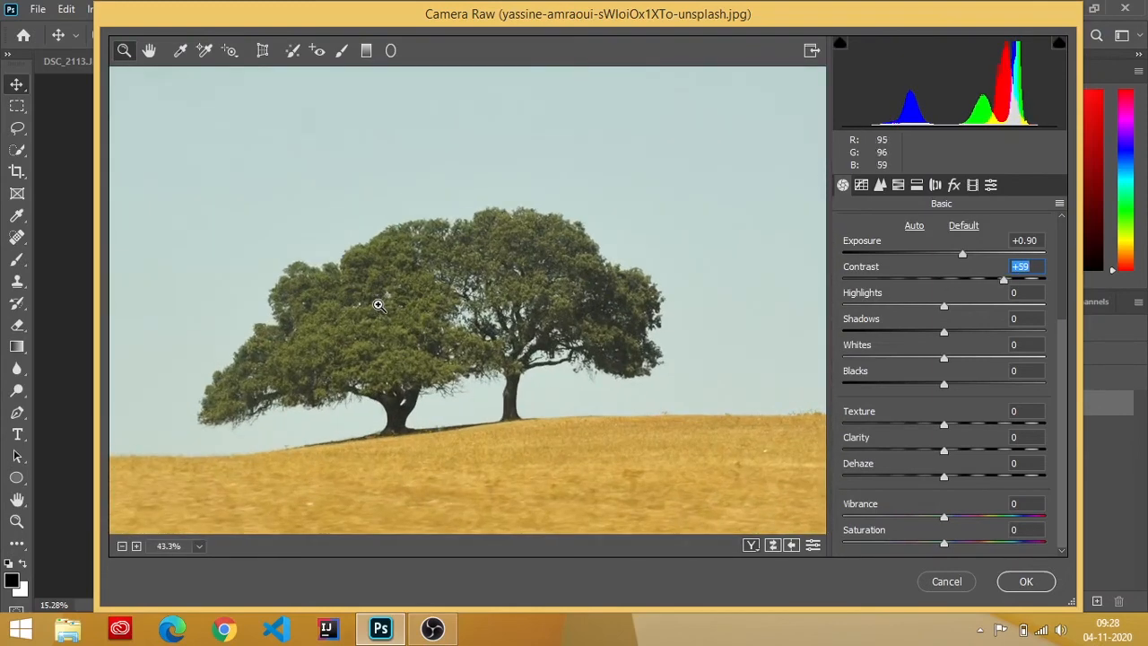
pyautogui.scroll(1, 376, 303)
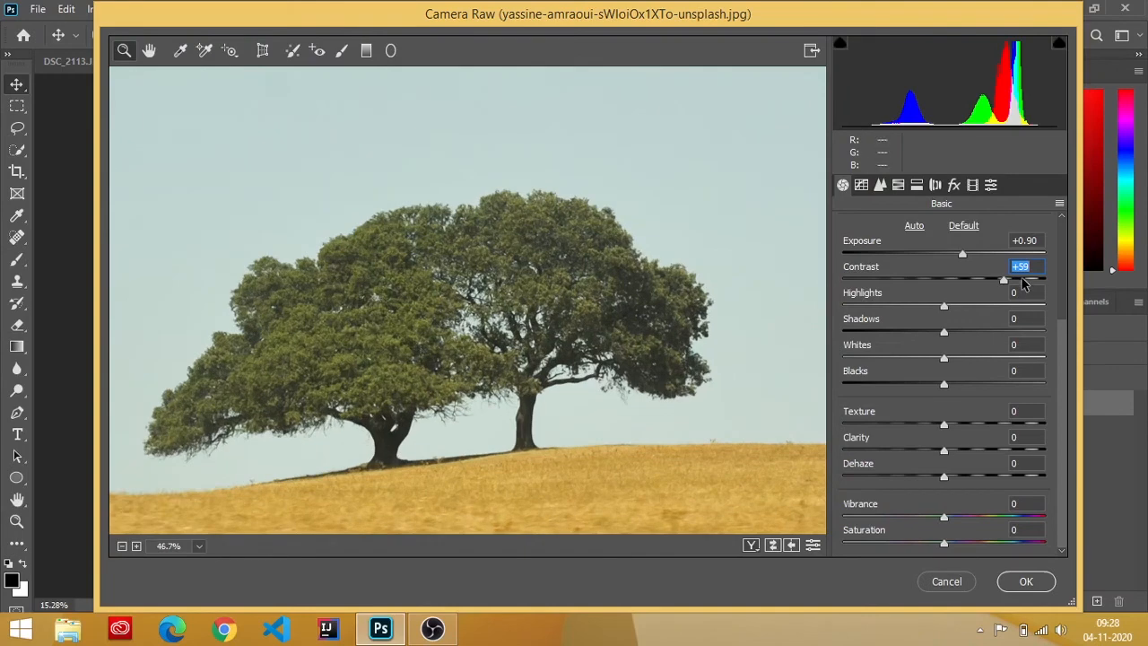
# - Compare extreme Contrast values on the trees by testing +100, -79 and -100
pyautogui.moveTo(1023, 282); pyautogui.dragTo(1050, 280)
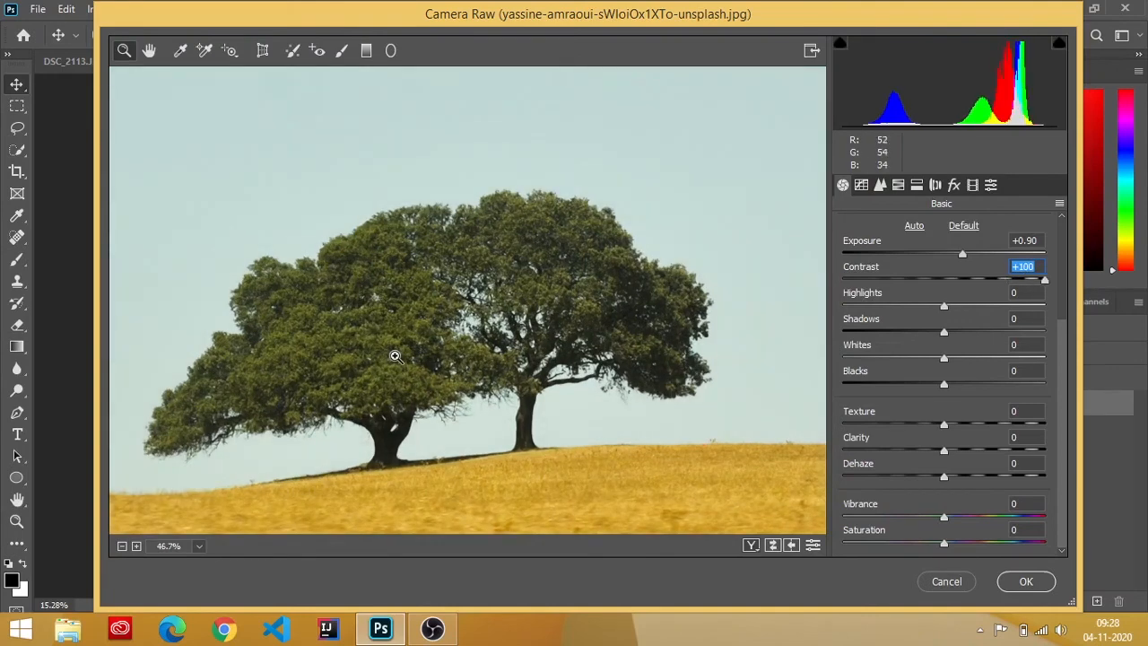
pyautogui.click(862, 280)
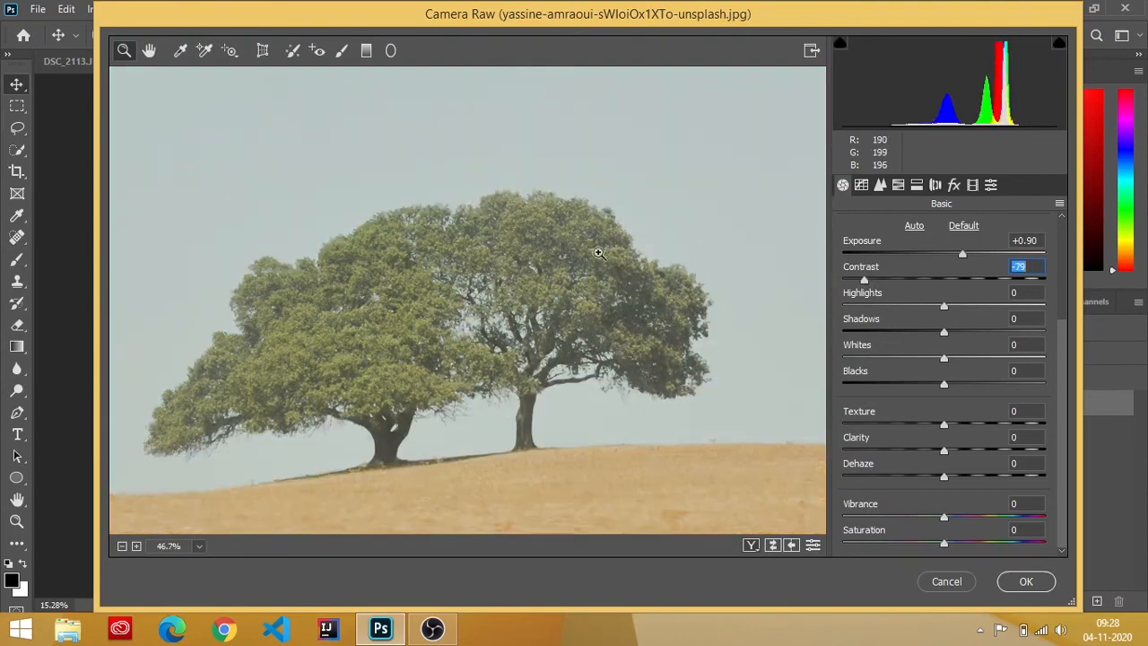
pyautogui.moveTo(852, 279); pyautogui.dragTo(844, 280)
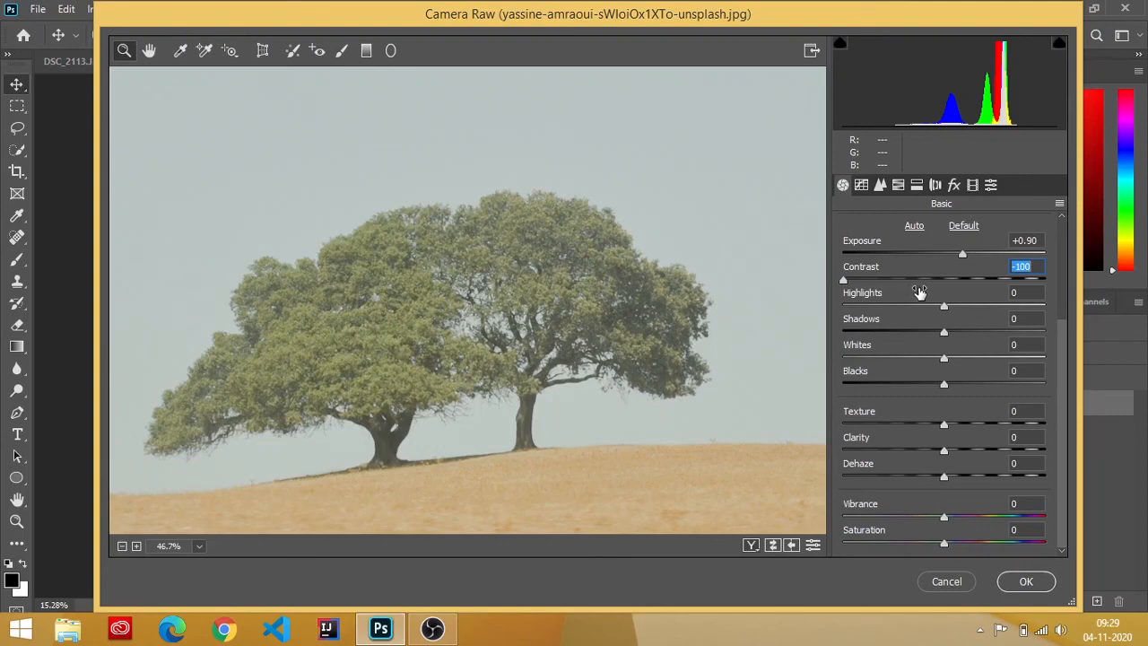
# - Bring Contrast back to +3 and fit the whole landscape in the preview
pyautogui.moveTo(919, 280); pyautogui.dragTo(947, 282)
pyautogui.scroll(-3, 468, 359)
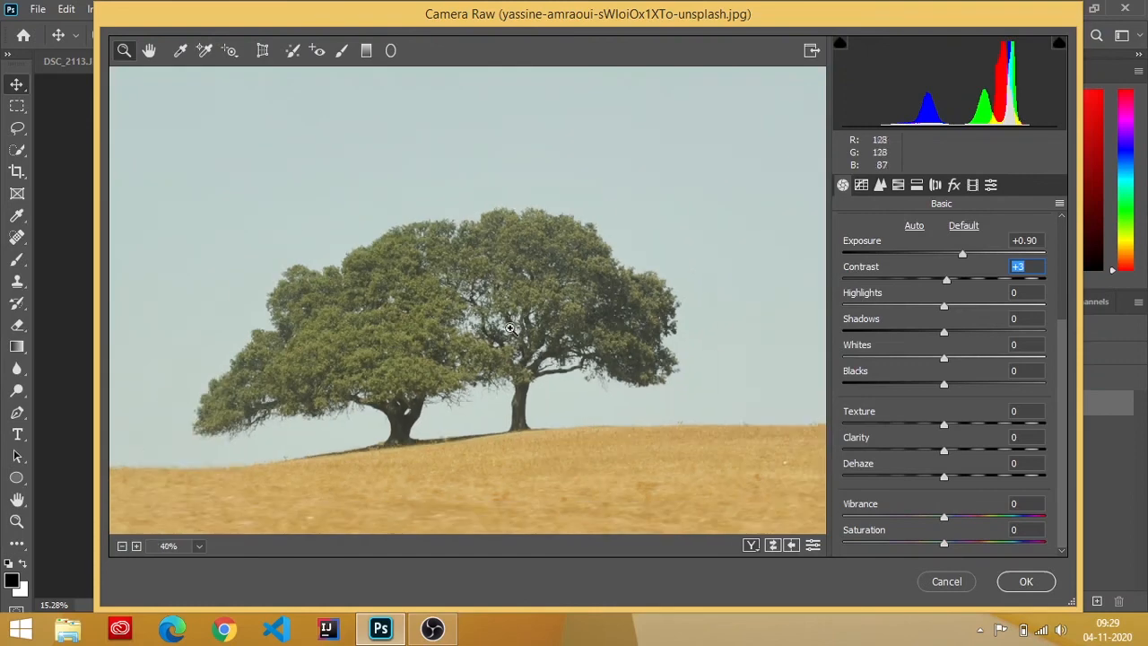
pyautogui.scroll(-2, 545, 307)
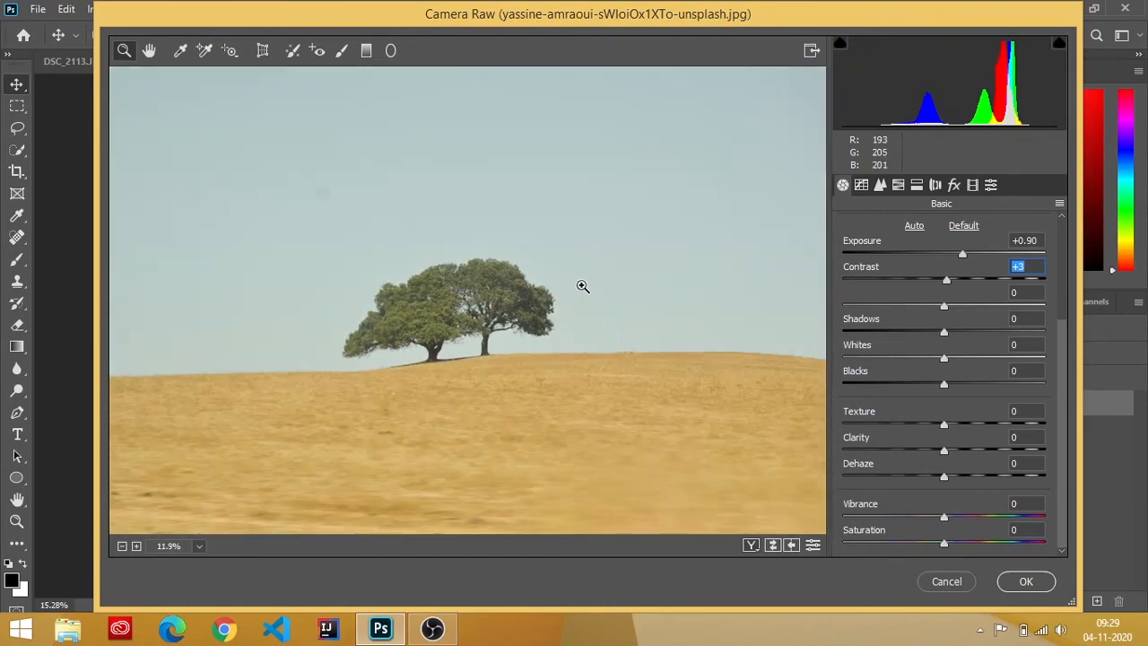
pyautogui.scroll(-1, 582, 285)
pyautogui.scroll(1, 589, 275)
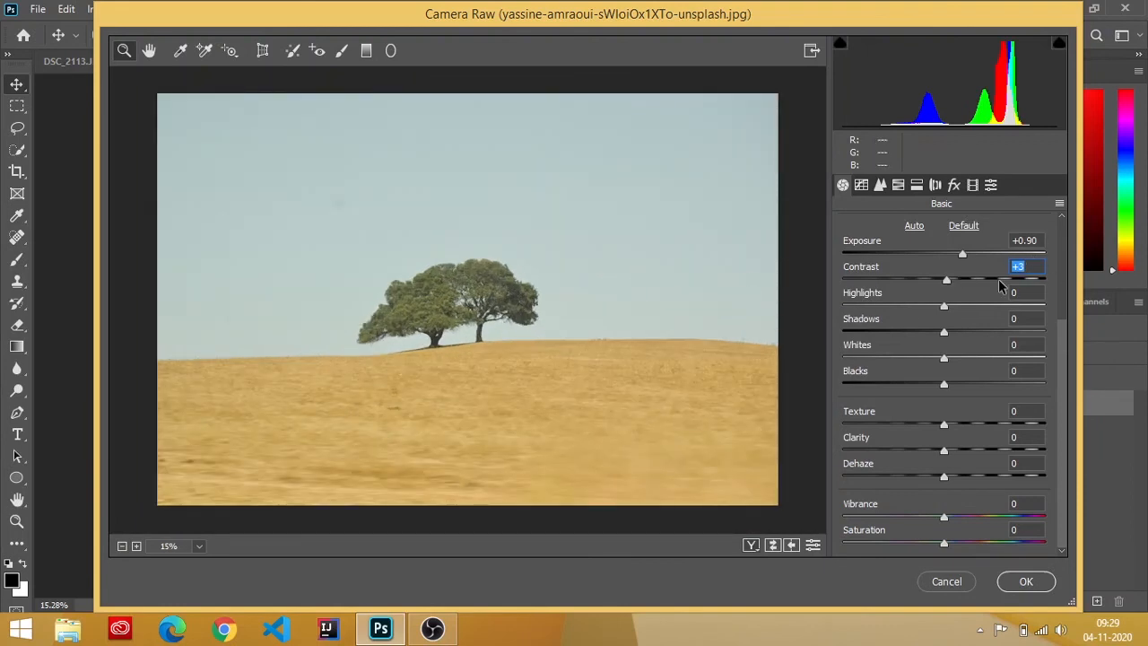
# - Test Exposure -0.90 with Contrast -12 on the landscape, and settle on Exposure +0.85 with Contrast +39
pyautogui.moveTo(962, 255); pyautogui.dragTo(930, 281)
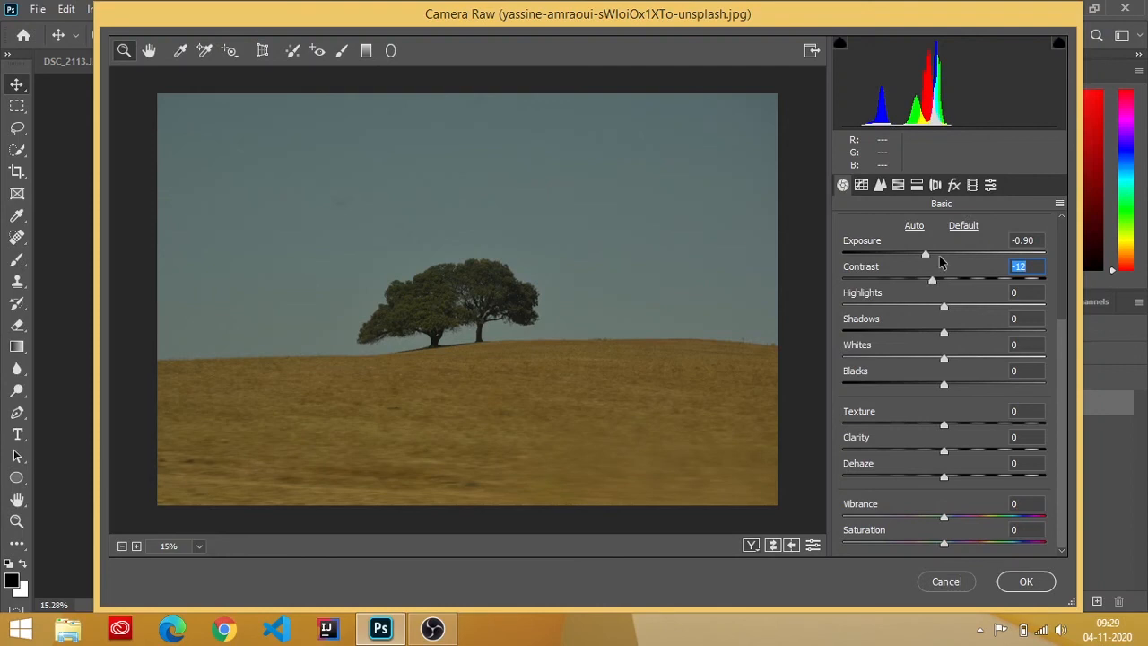
pyautogui.click(539, 359)
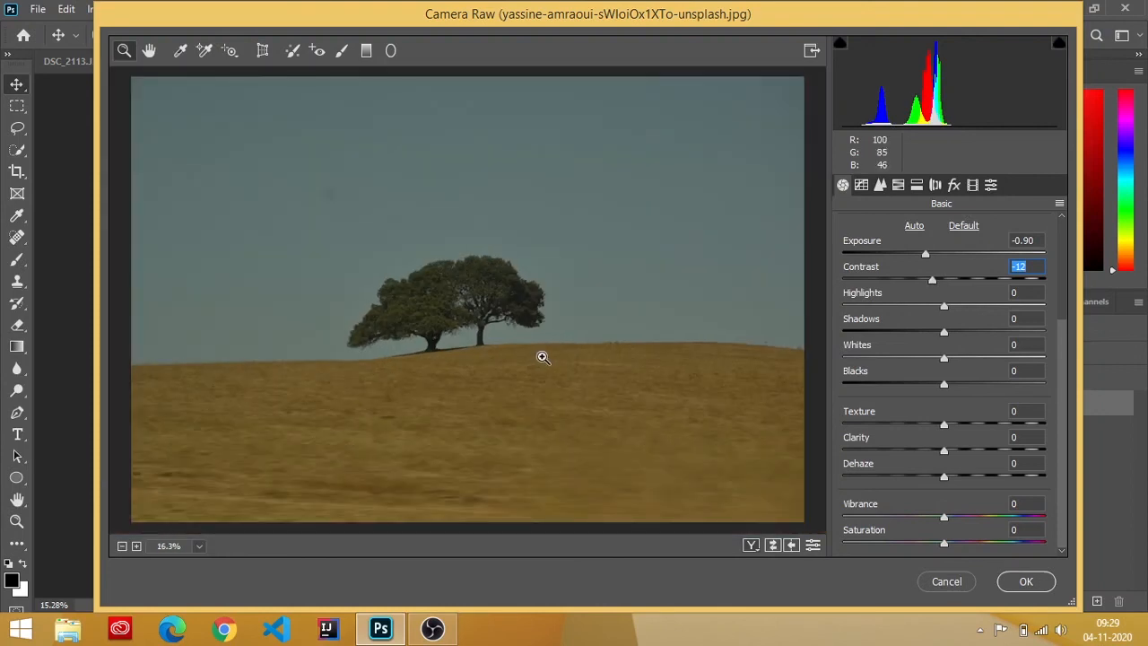
pyautogui.click(960, 254)
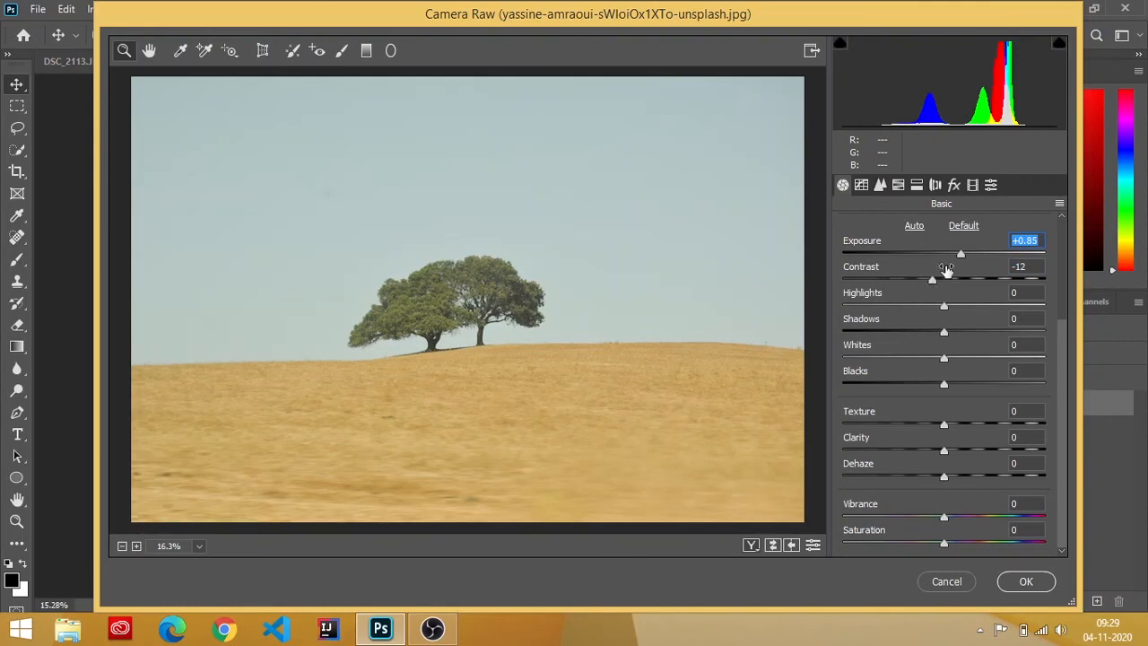
pyautogui.moveTo(949, 279); pyautogui.dragTo(984, 280)
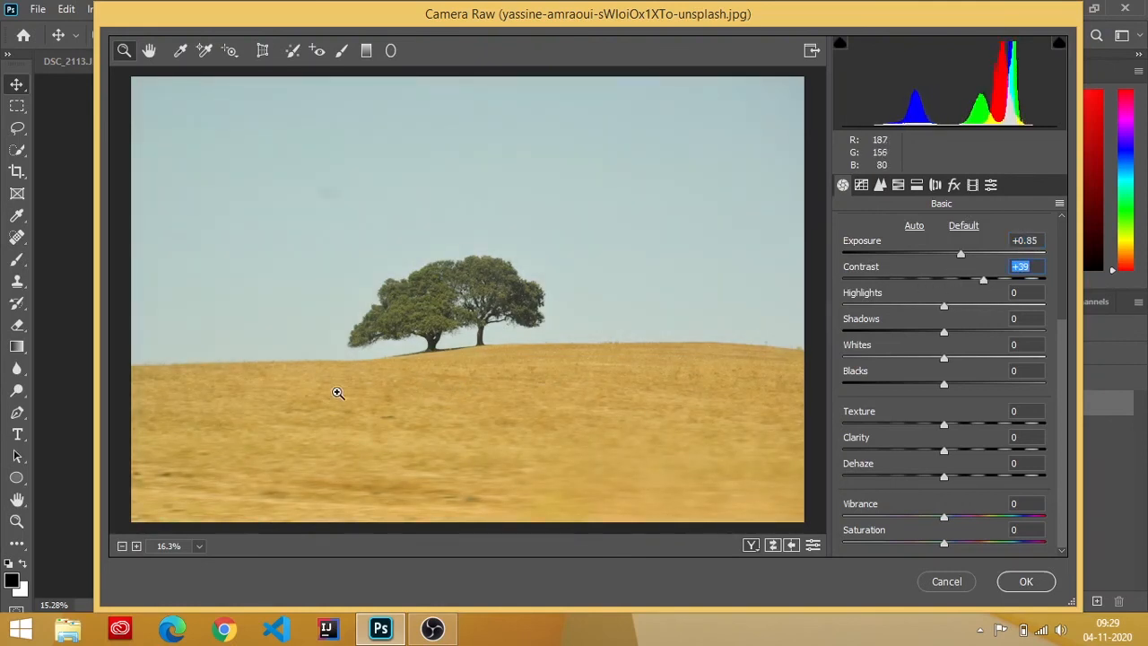